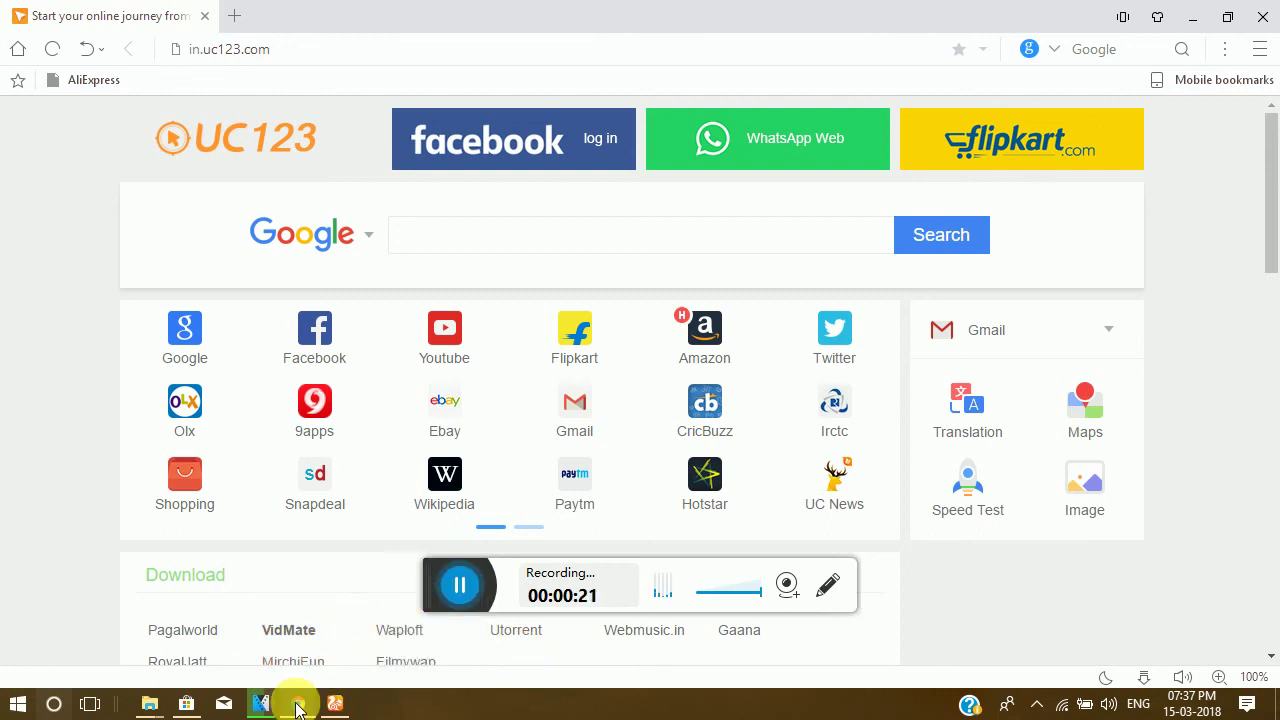
- Switch to Chrome and view the YouTube Creator Studio dashboard
{"action": "left_click", "coordinate": [297, 704]}
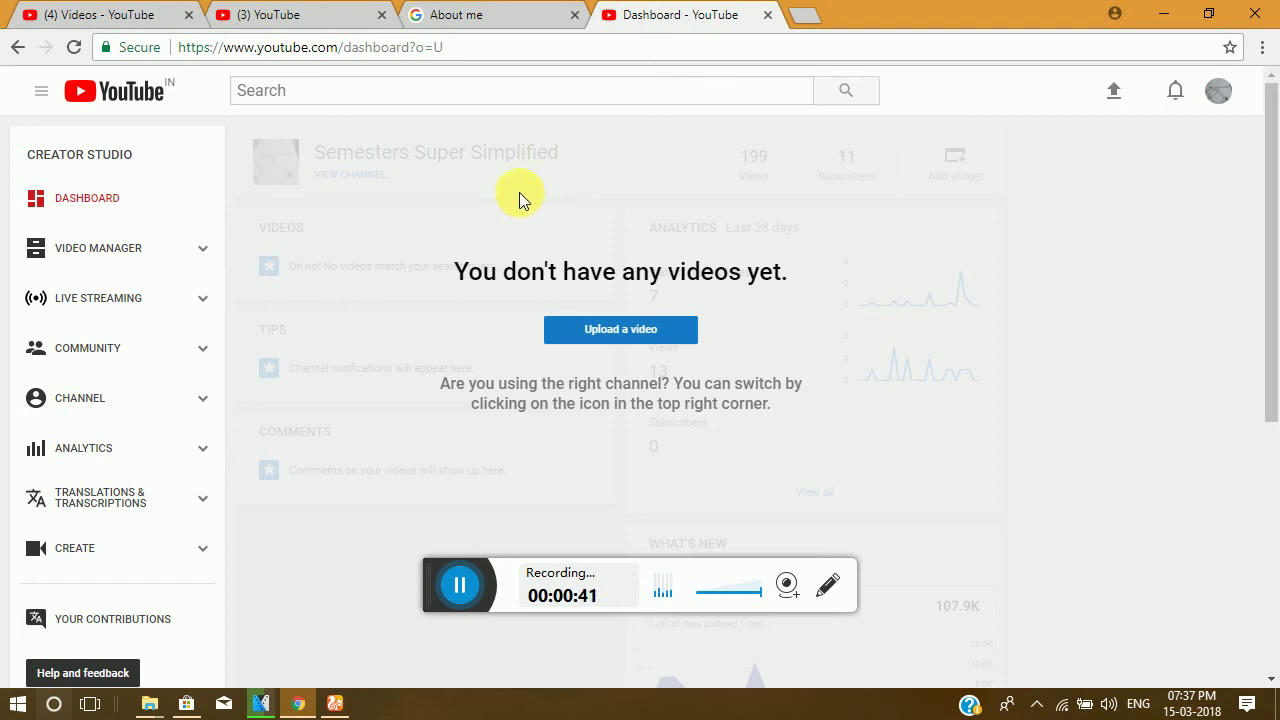
{"action": "left_click", "coordinate": [480, 574]}
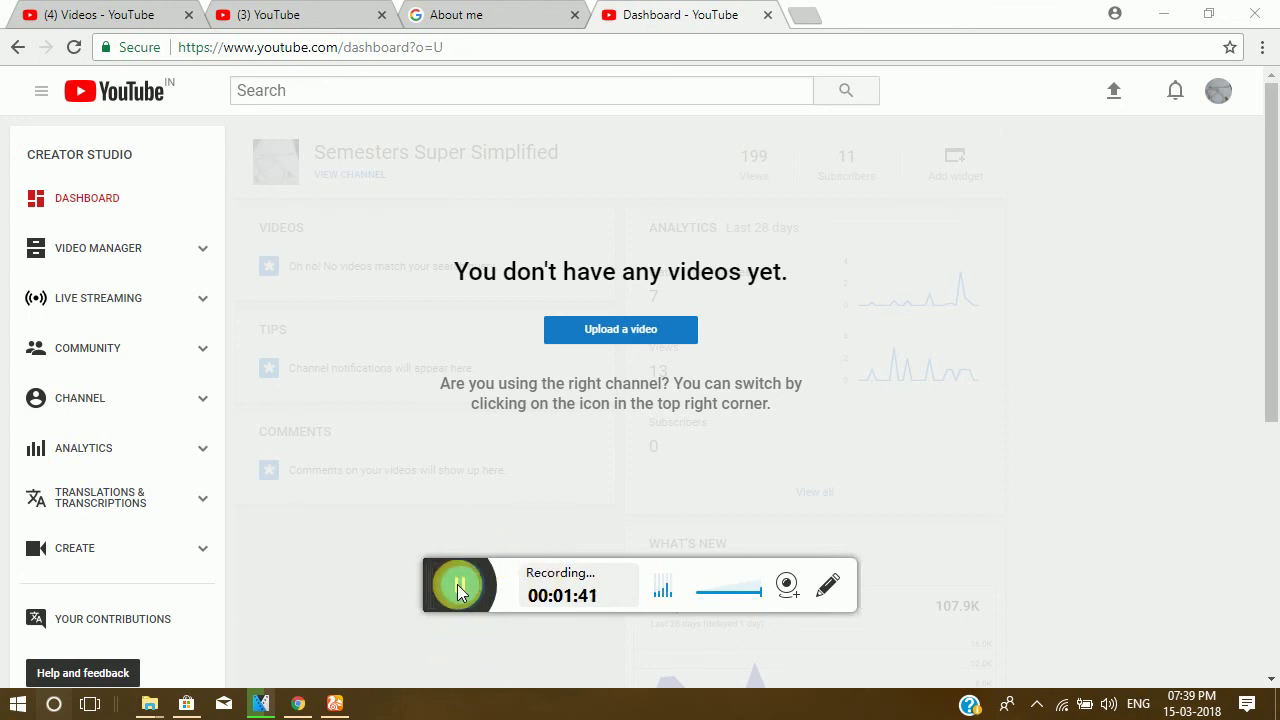
{"action": "left_click", "coordinate": [458, 588]}
{"action": "left_click", "coordinate": [420, 588]}
- Show the desktop and open New folder on the NikS (F:) drive
{"action": "key", "text": "super+d"}
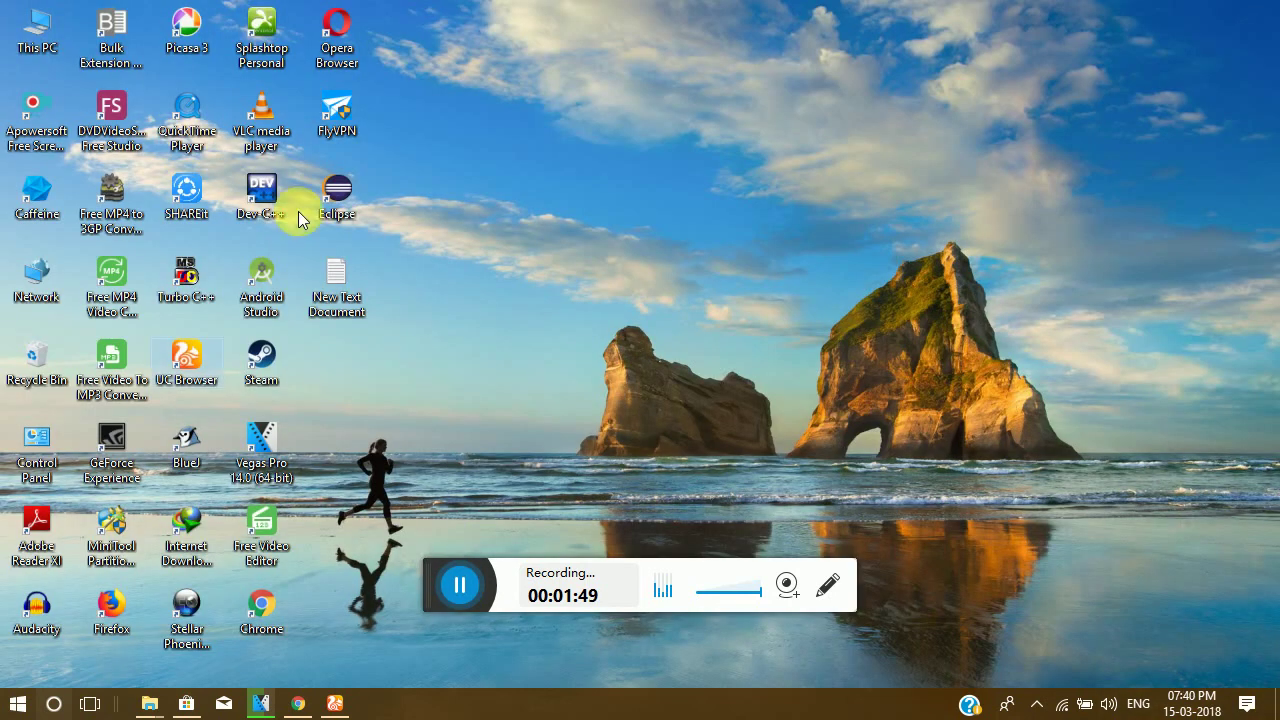
{"action": "double_click", "coordinate": [30, 36]}
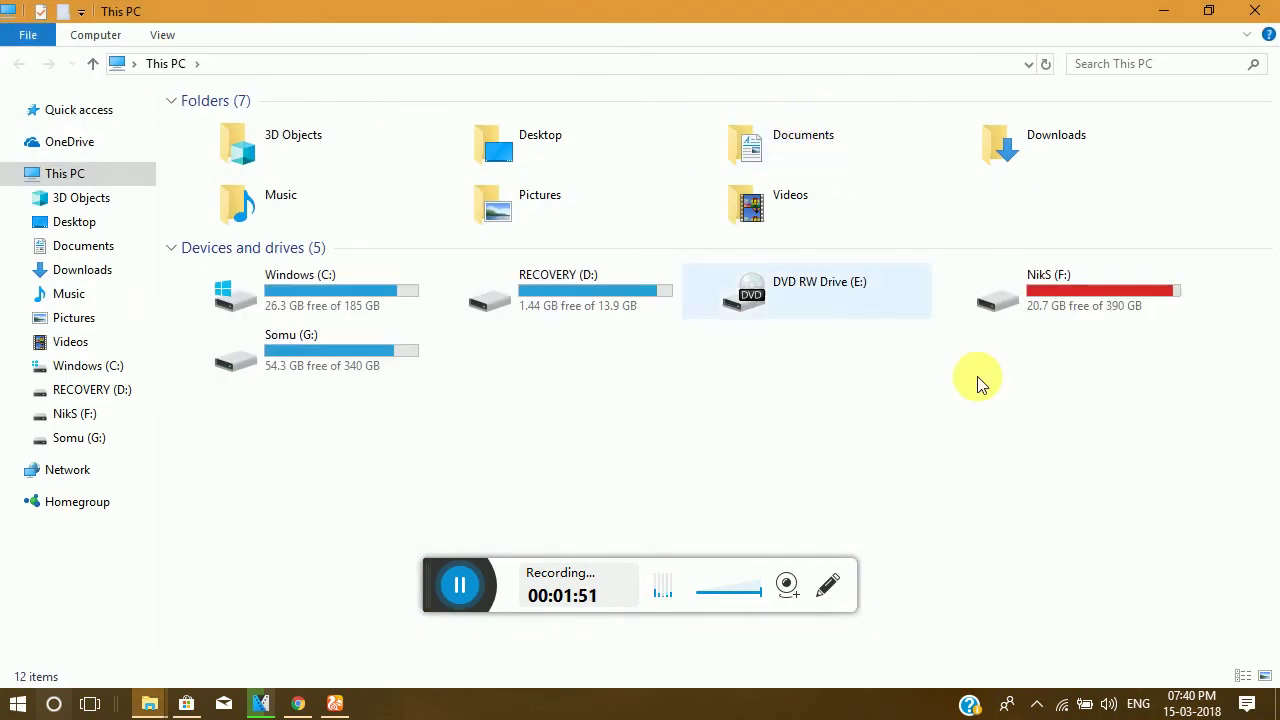
{"action": "double_click", "coordinate": [1105, 277]}
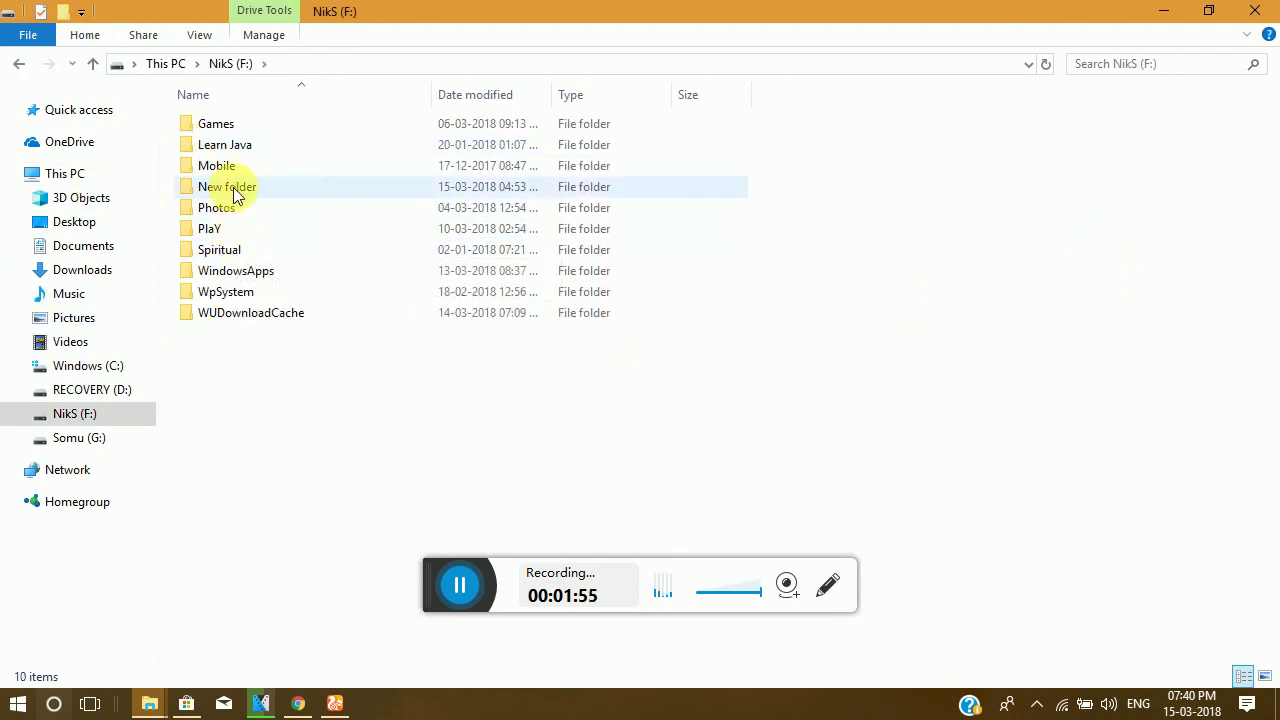
{"action": "left_click", "coordinate": [233, 189]}
{"action": "double_click", "coordinate": [233, 187]}
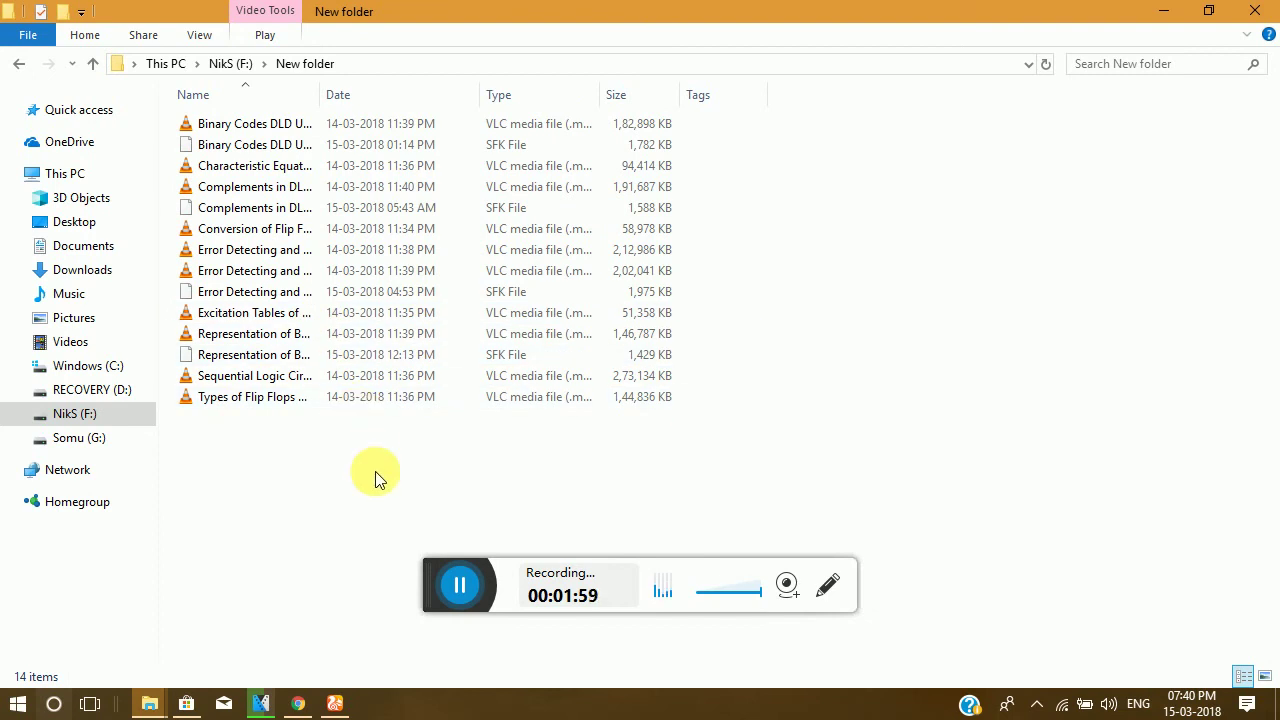
{"action": "left_click_drag", "start_coordinate": [265, 557], "coordinate": [414, 499]}
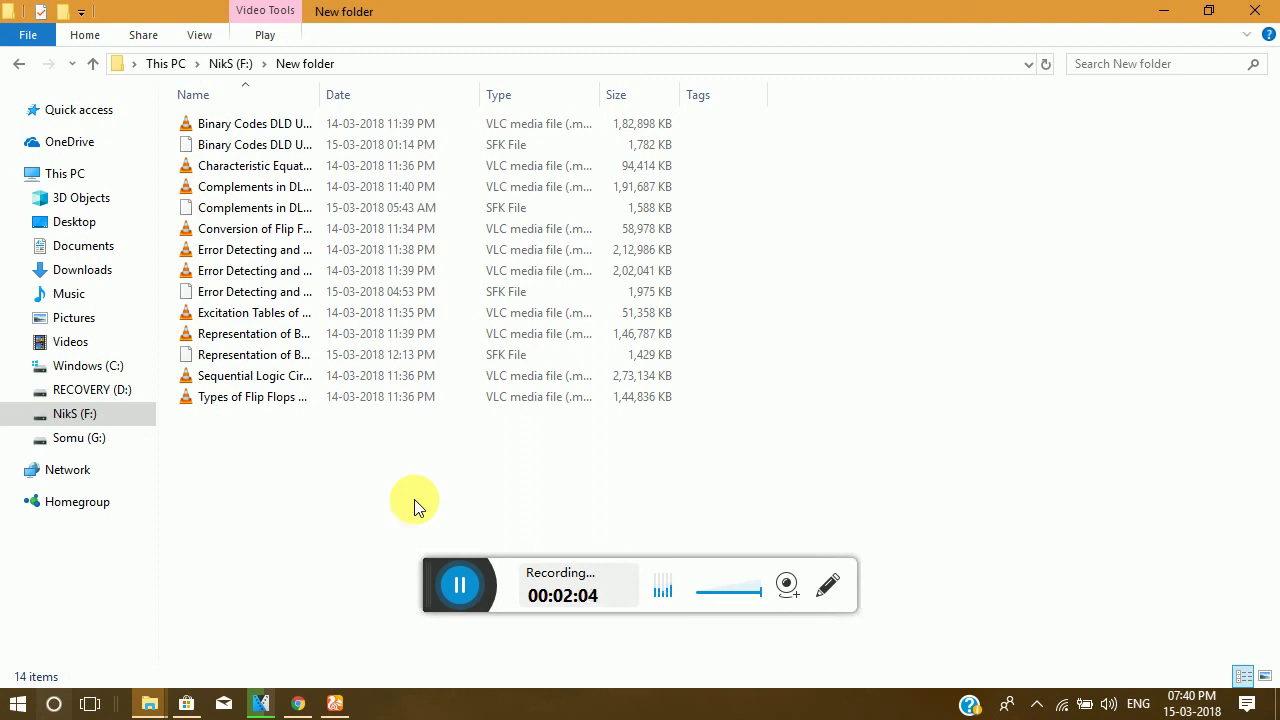
{"action": "left_click", "coordinate": [458, 588]}
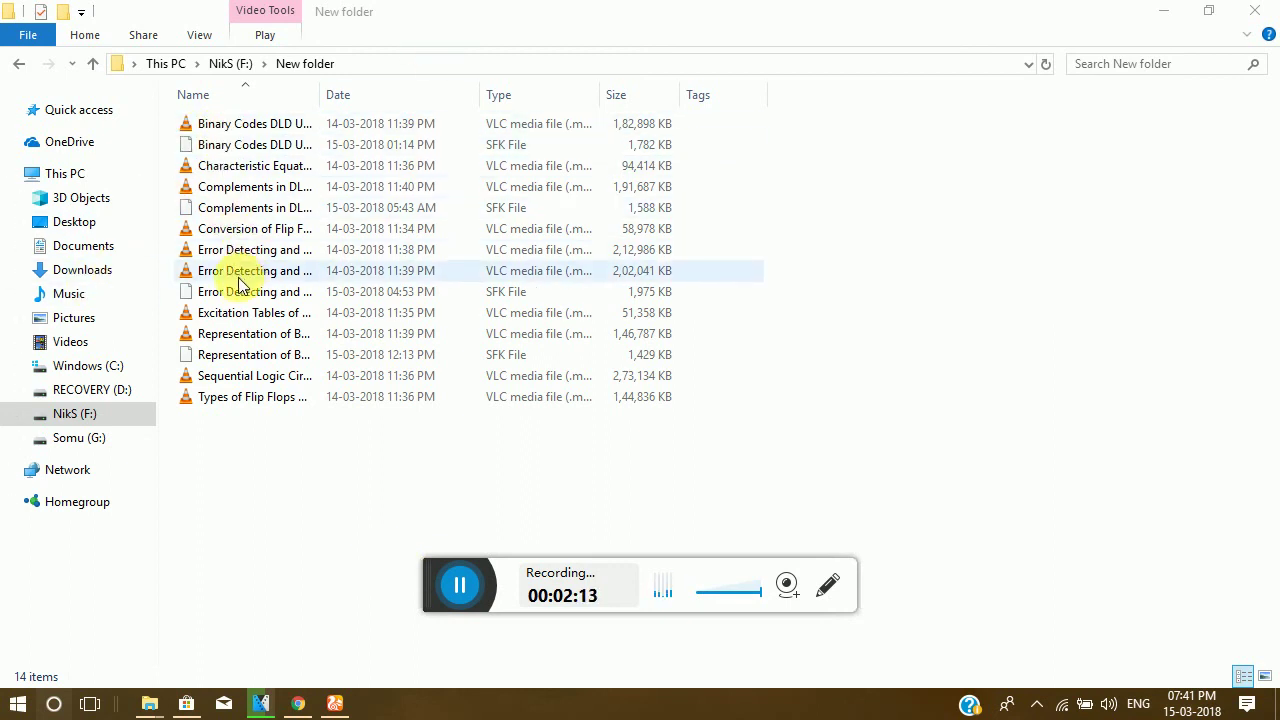
- Play the Complements in DLD video, skip to its last seconds at about 19:25, and close the player
{"action": "double_click", "coordinate": [254, 195]}
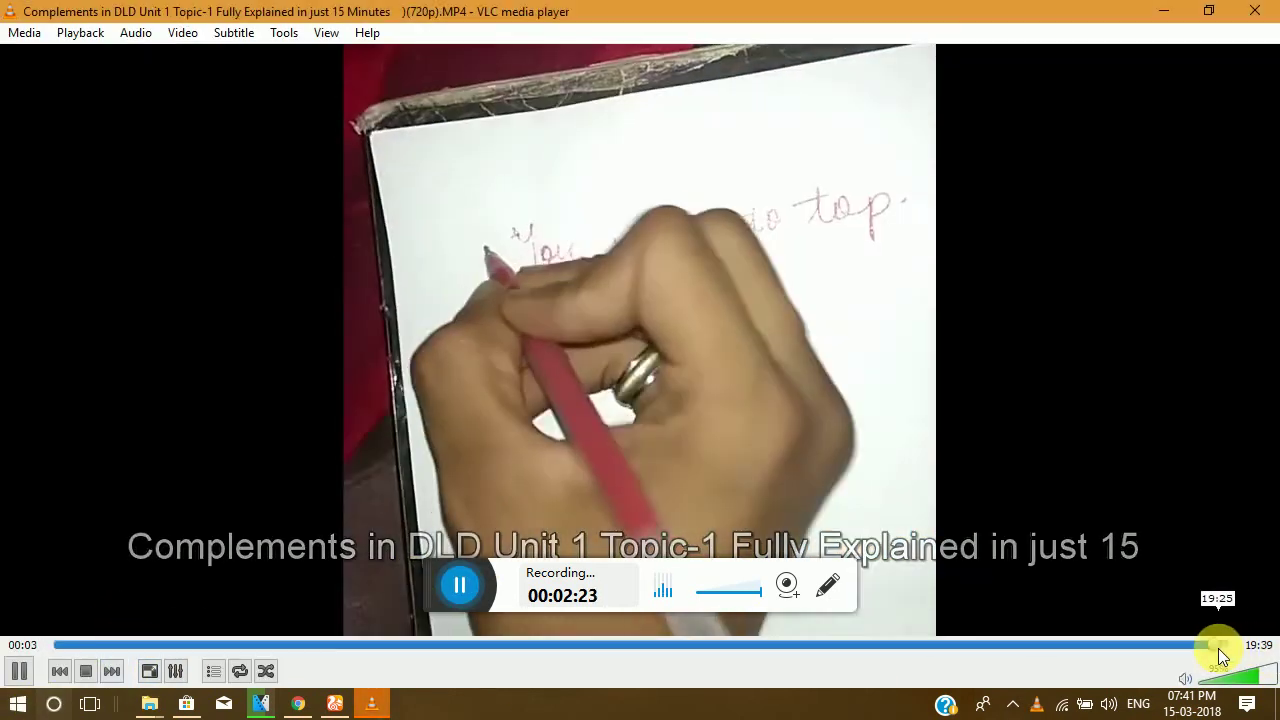
{"action": "left_click", "coordinate": [1218, 645]}
{"action": "left_click", "coordinate": [1254, 11]}
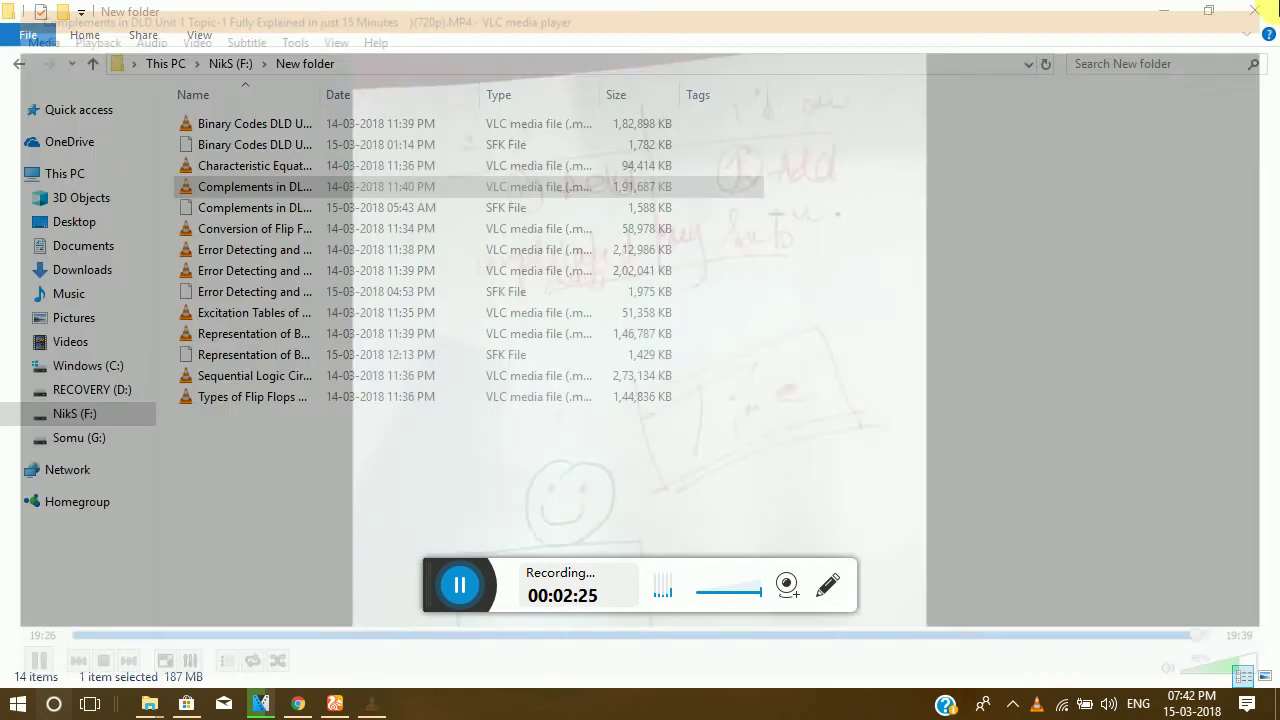
- Open the Documents folder and check the video's rendering progress in VEGAS Pro
{"action": "left_click", "coordinate": [105, 246]}
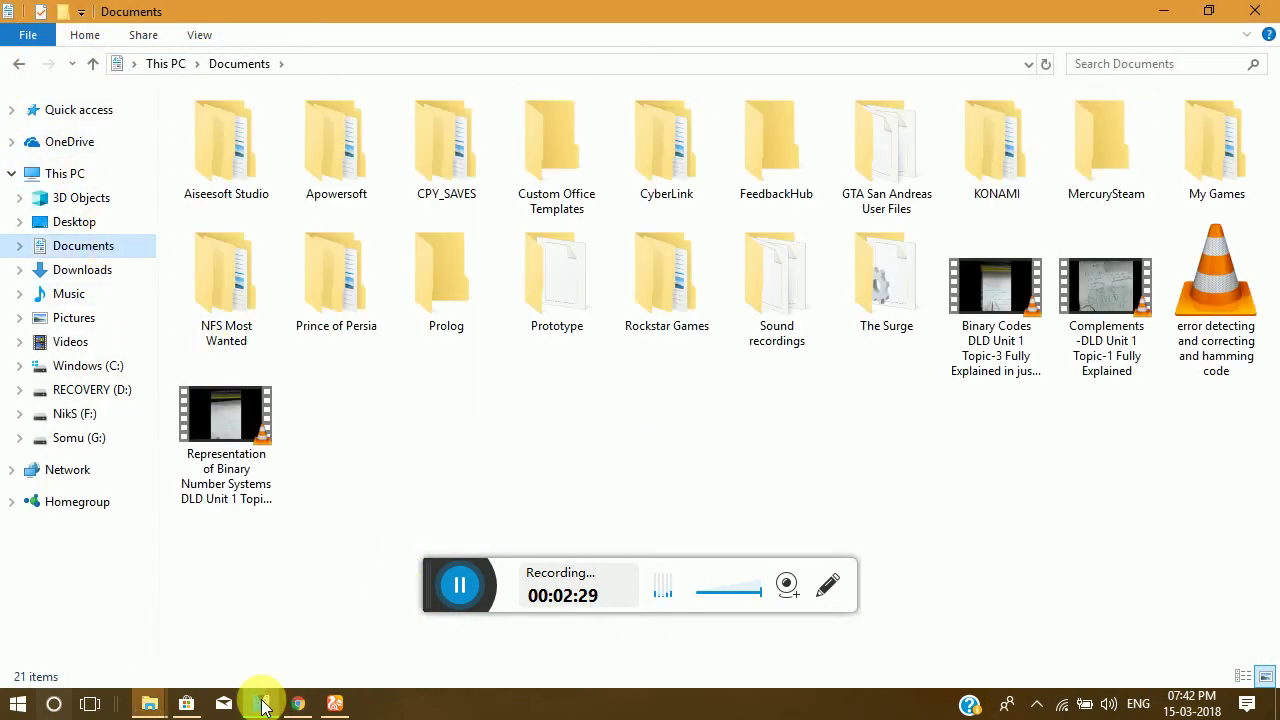
{"action": "left_click", "coordinate": [263, 705]}
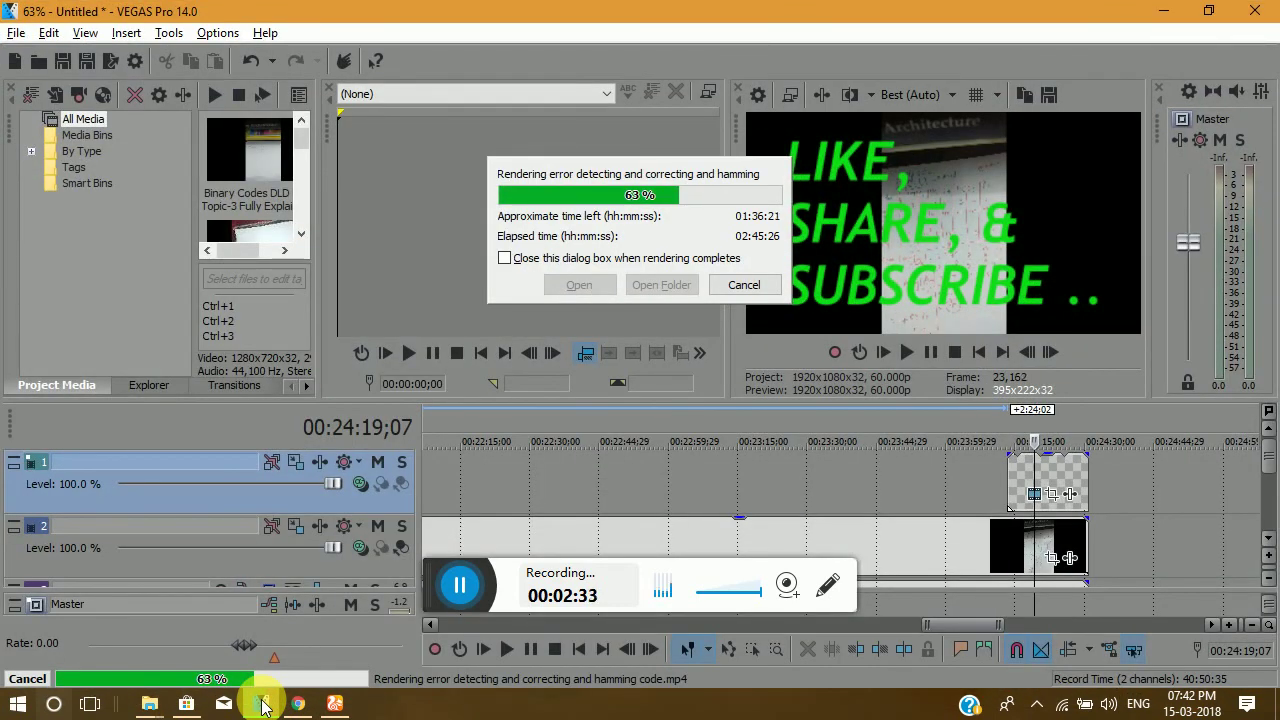
{"action": "left_click", "coordinate": [263, 705]}
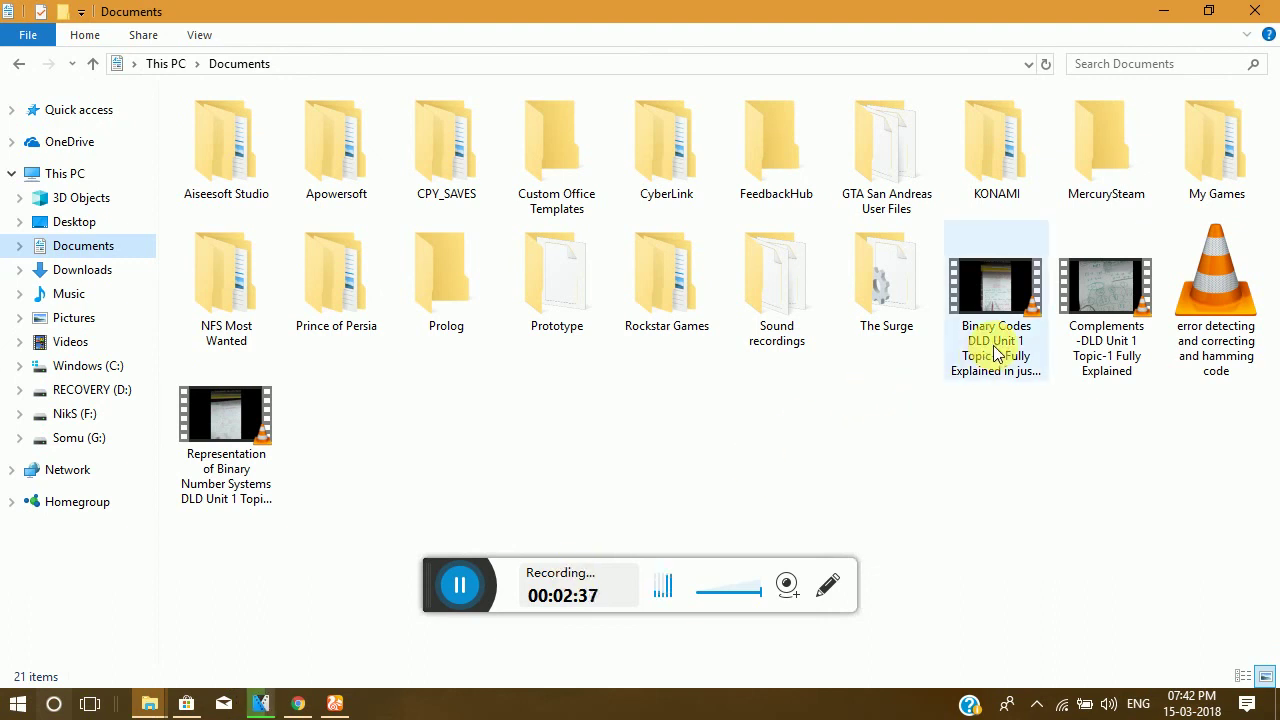
{"action": "left_click", "coordinate": [459, 586]}
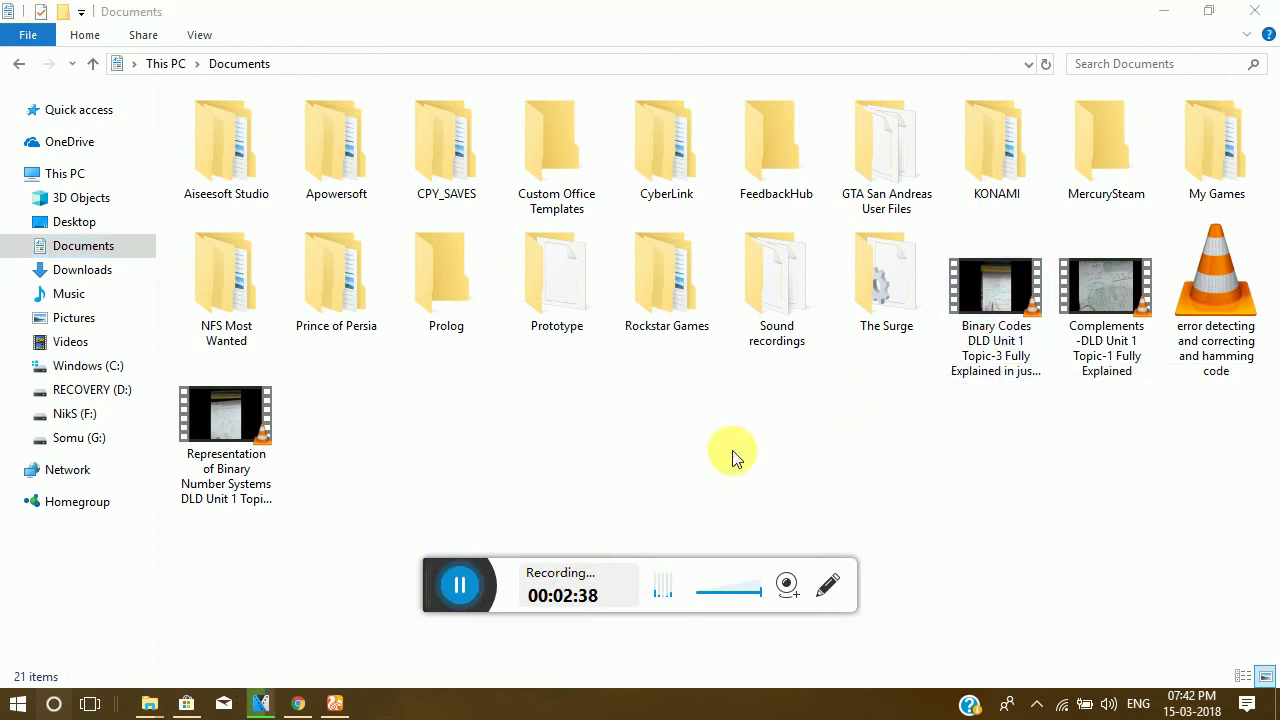
- Play the ending of the Complements -DLD Unit 1 Topic-1 Fully Explained video from Documents twice, closing the player each time
{"action": "double_click", "coordinate": [1140, 308]}
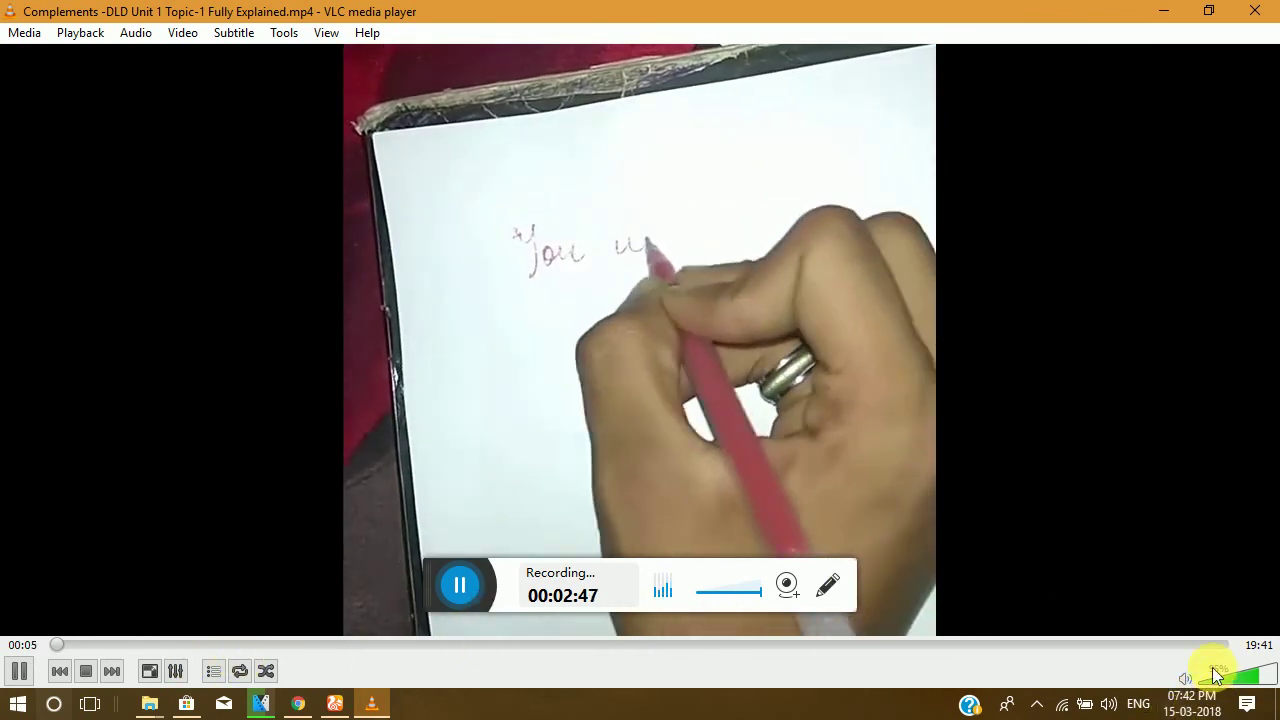
{"action": "left_click", "coordinate": [1214, 646]}
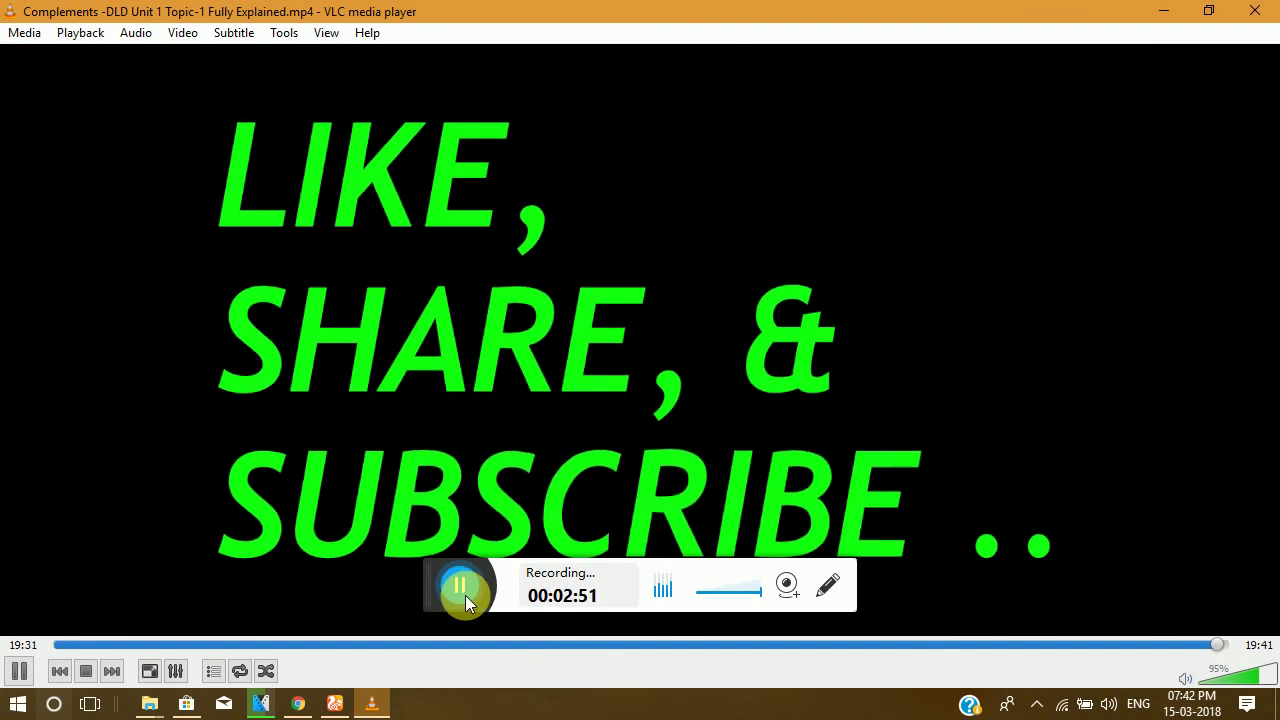
{"action": "key", "text": "ctrl+q"}
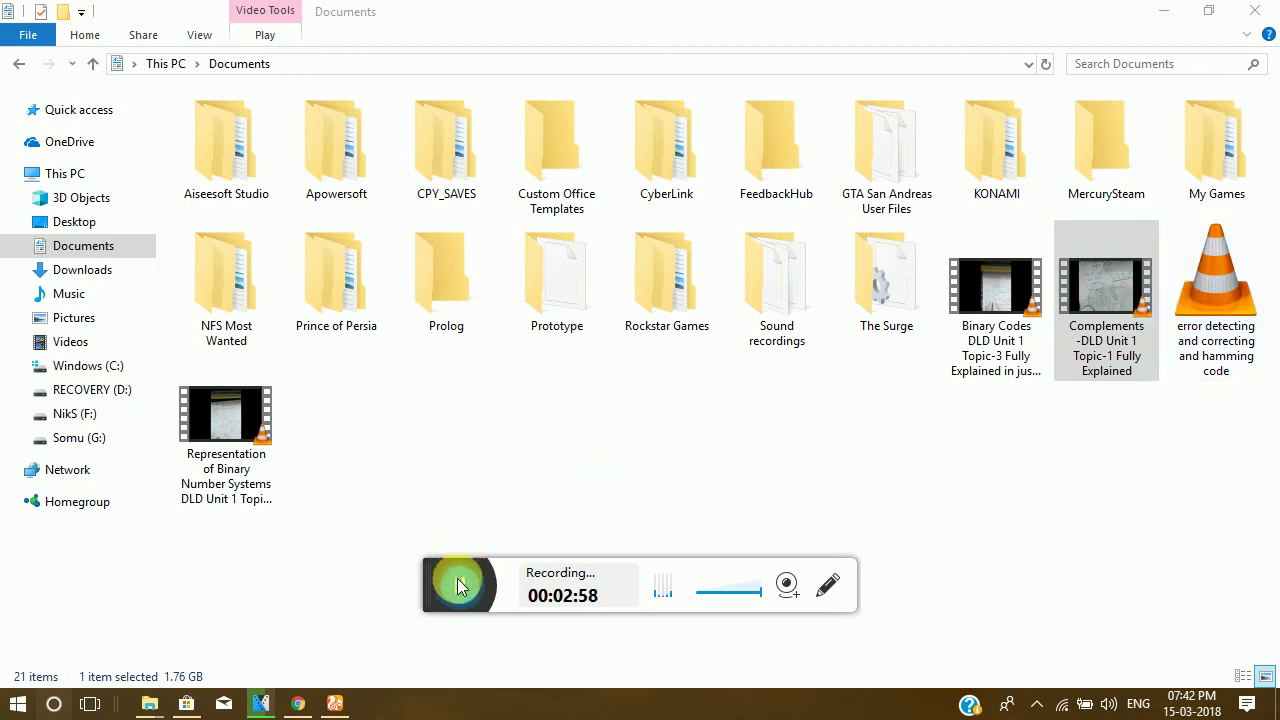
{"action": "double_click", "coordinate": [1100, 288]}
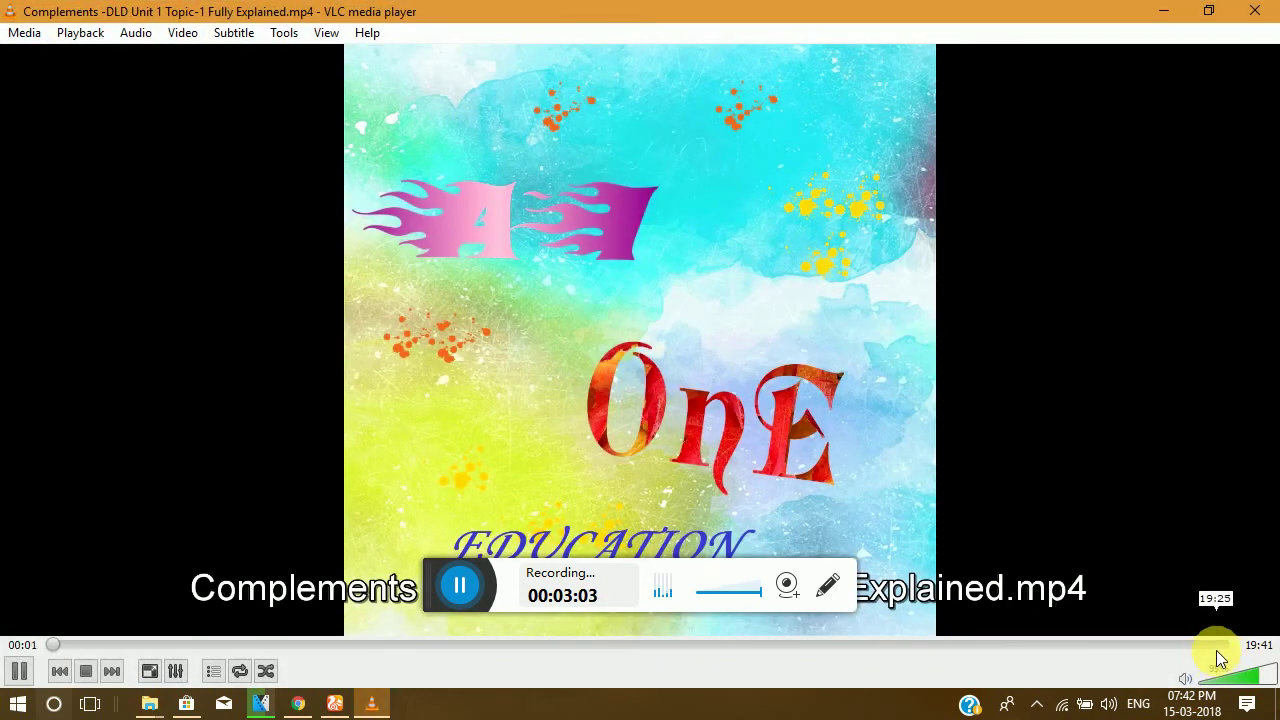
{"action": "left_click", "coordinate": [1216, 647]}
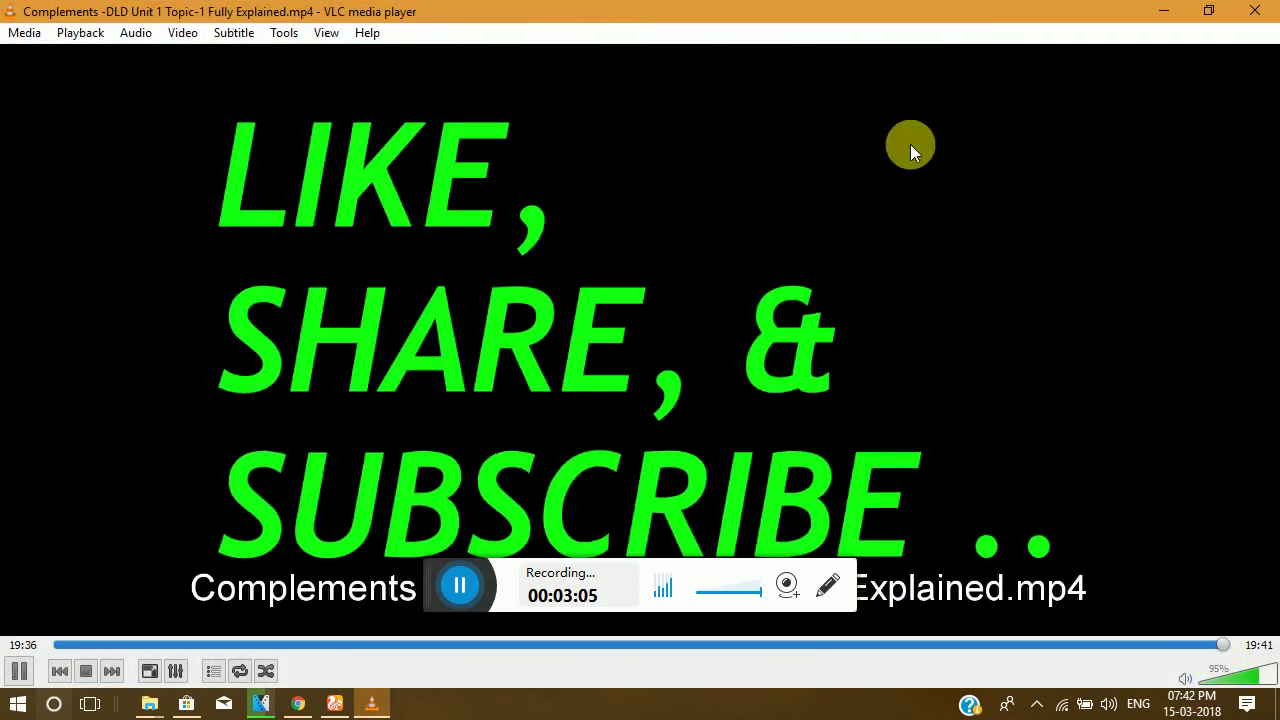
{"action": "left_click", "coordinate": [1254, 11]}
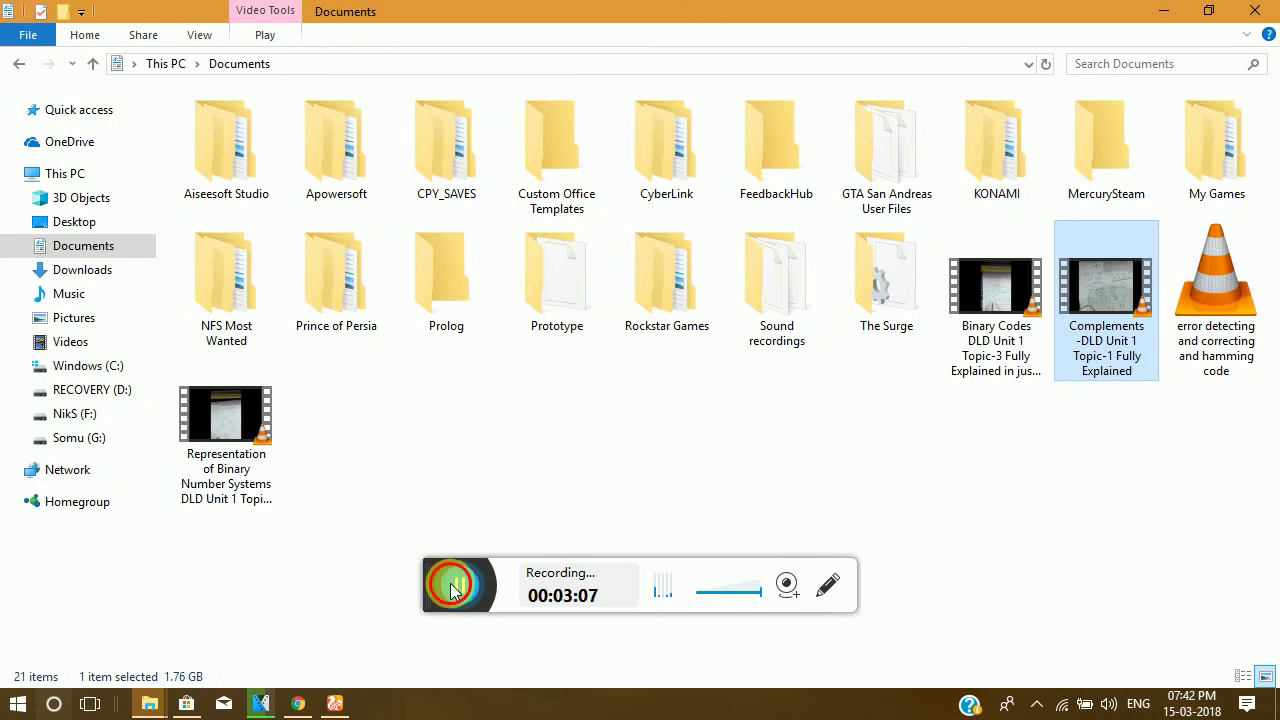
- Check the render progress again in VEGAS Pro and minimize its window
{"action": "left_click", "coordinate": [460, 585]}
{"action": "left_click", "coordinate": [460, 585]}
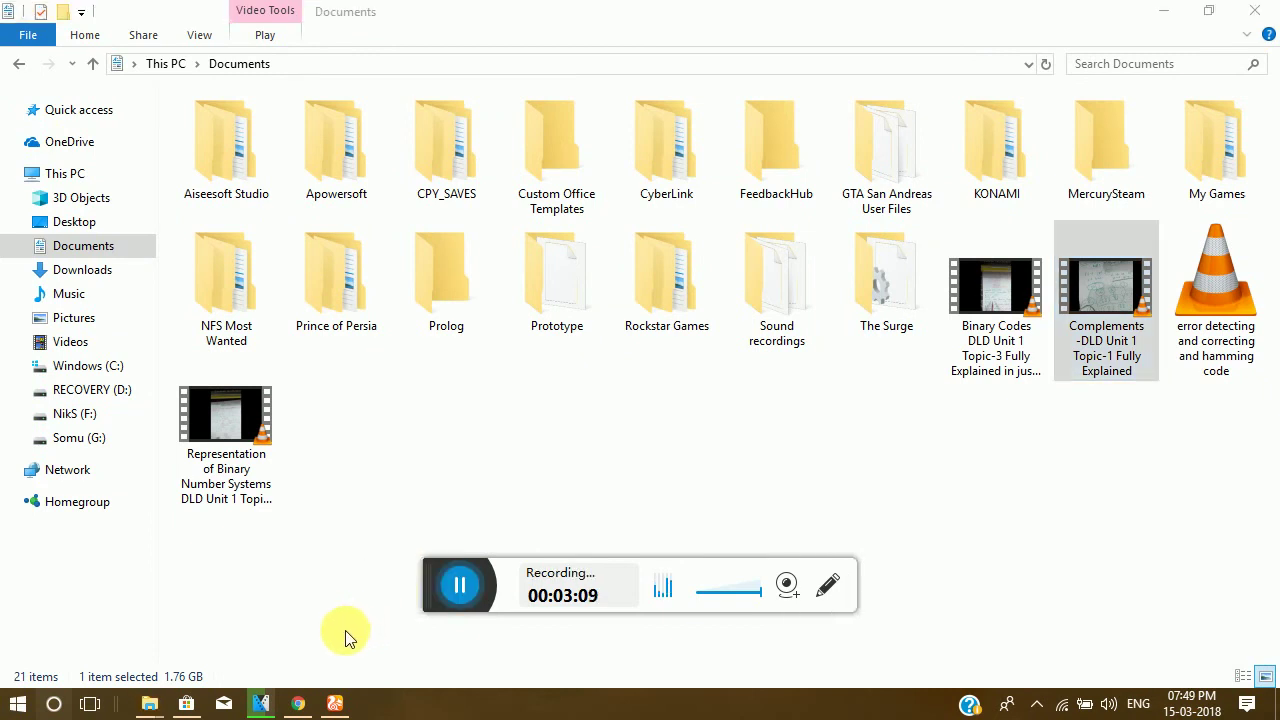
{"action": "left_click", "coordinate": [255, 706]}
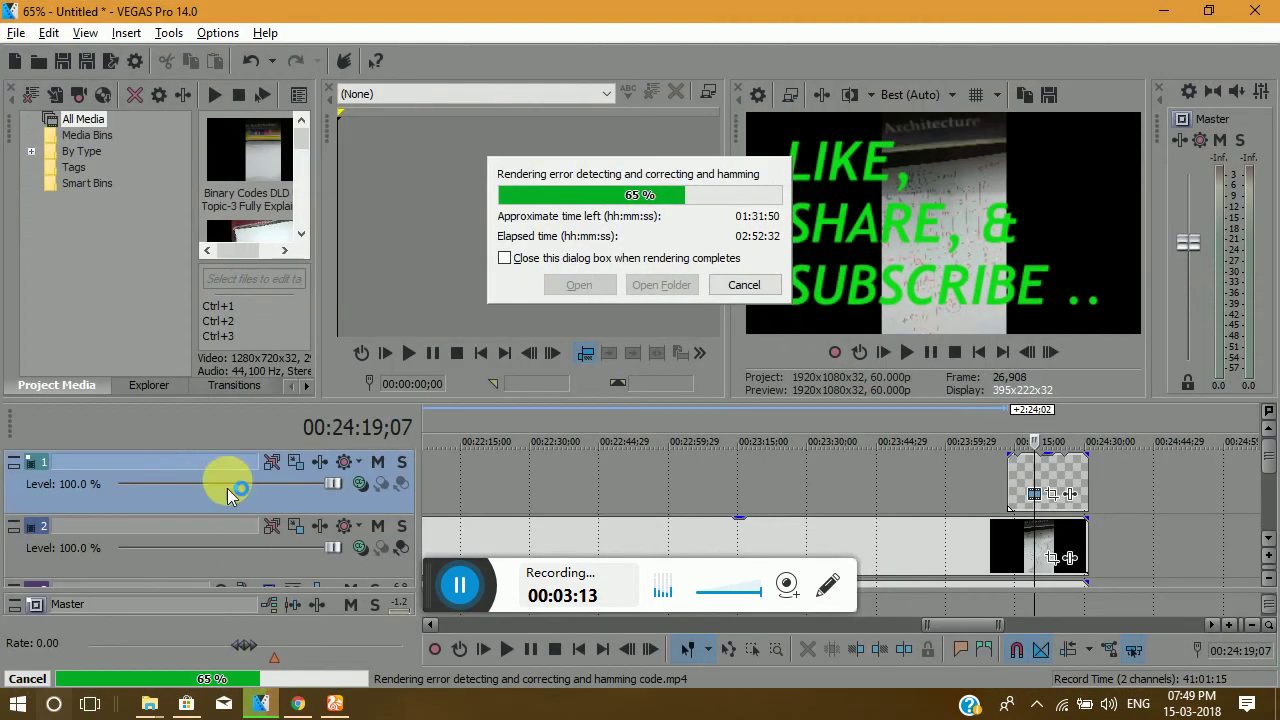
{"action": "left_click", "coordinate": [1163, 11]}
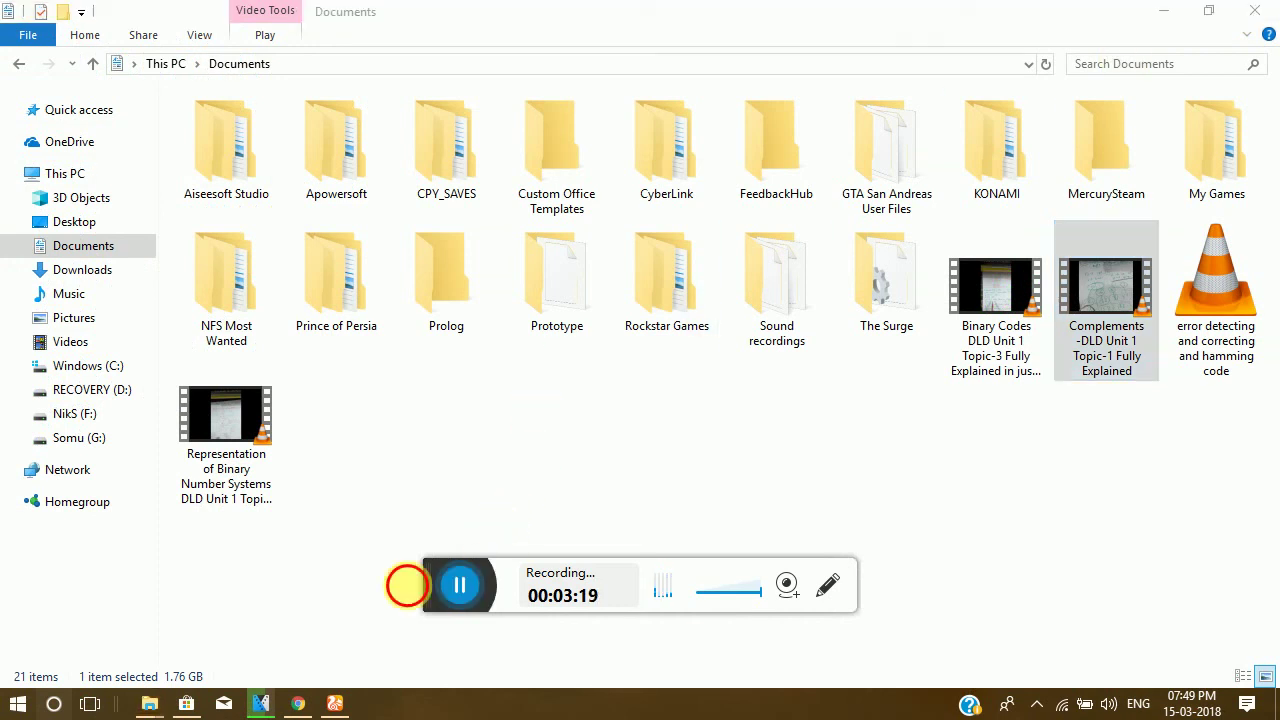
- Return to New folder on NikS (F:) and select the original Complements in DLD video to check its size
{"action": "left_click", "coordinate": [70, 413]}
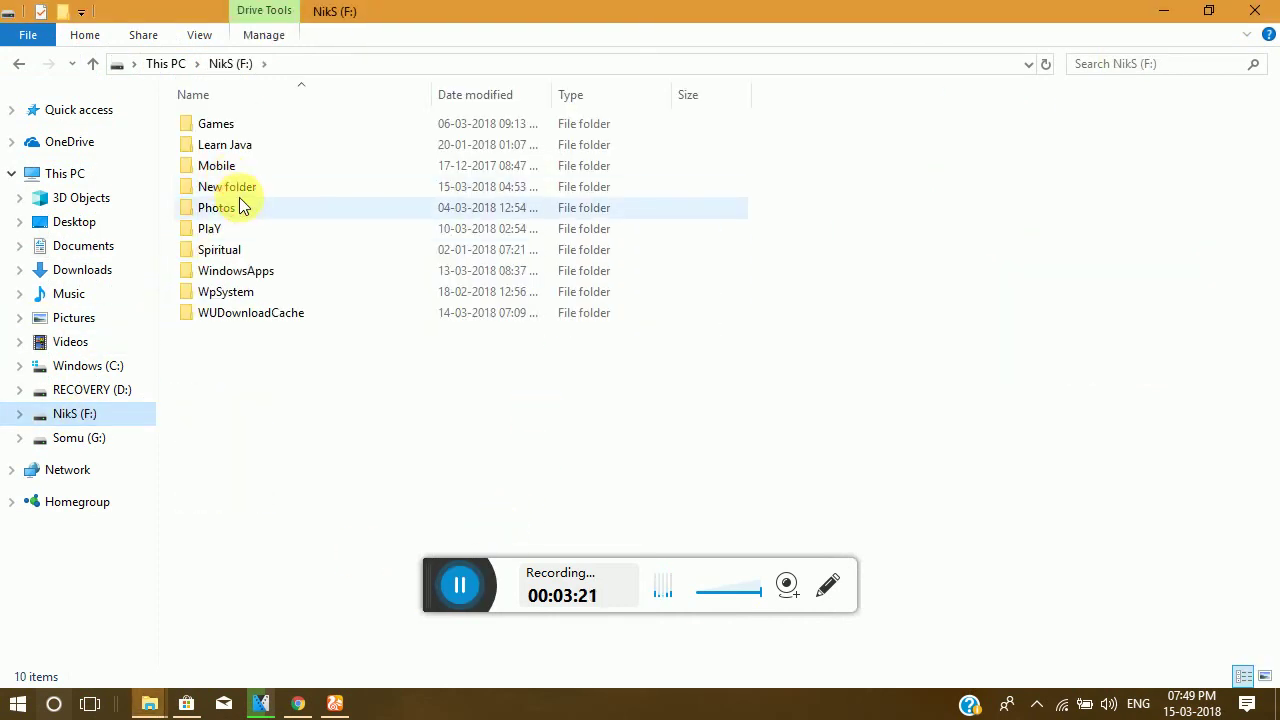
{"action": "double_click", "coordinate": [240, 200]}
{"action": "key", "text": "BackSpace"}
{"action": "double_click", "coordinate": [243, 186]}
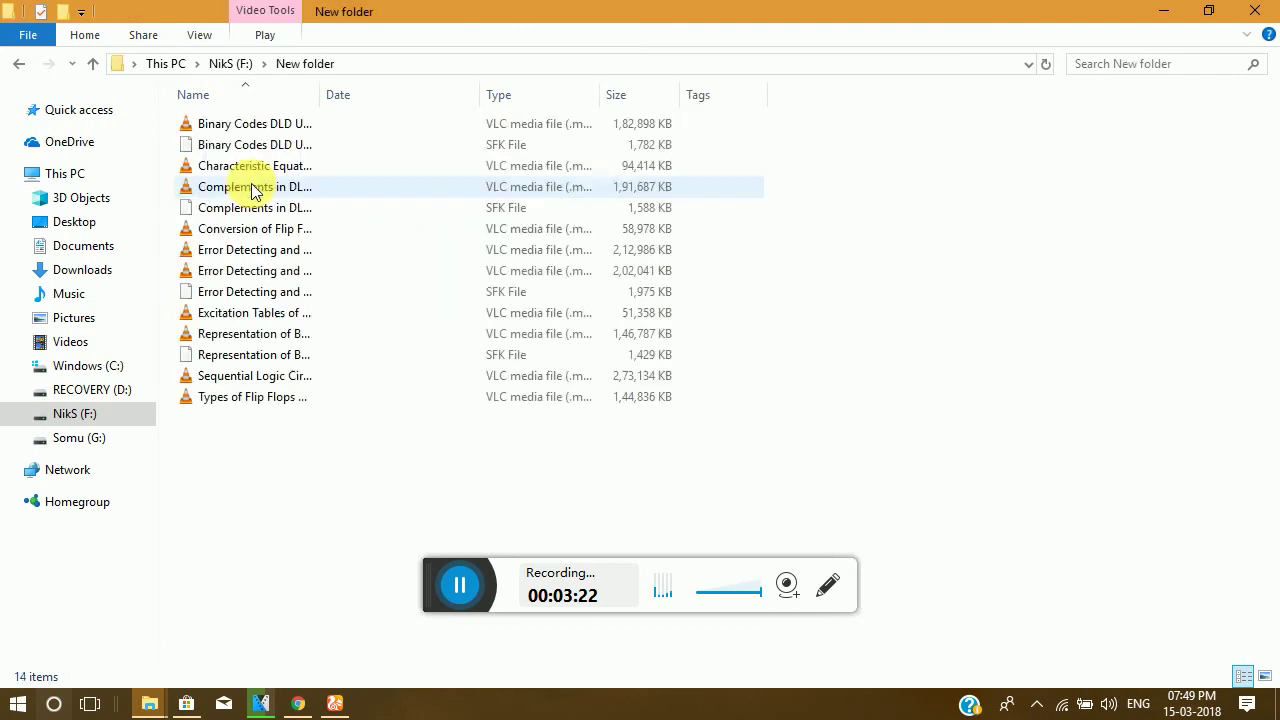
{"action": "left_click", "coordinate": [265, 189]}
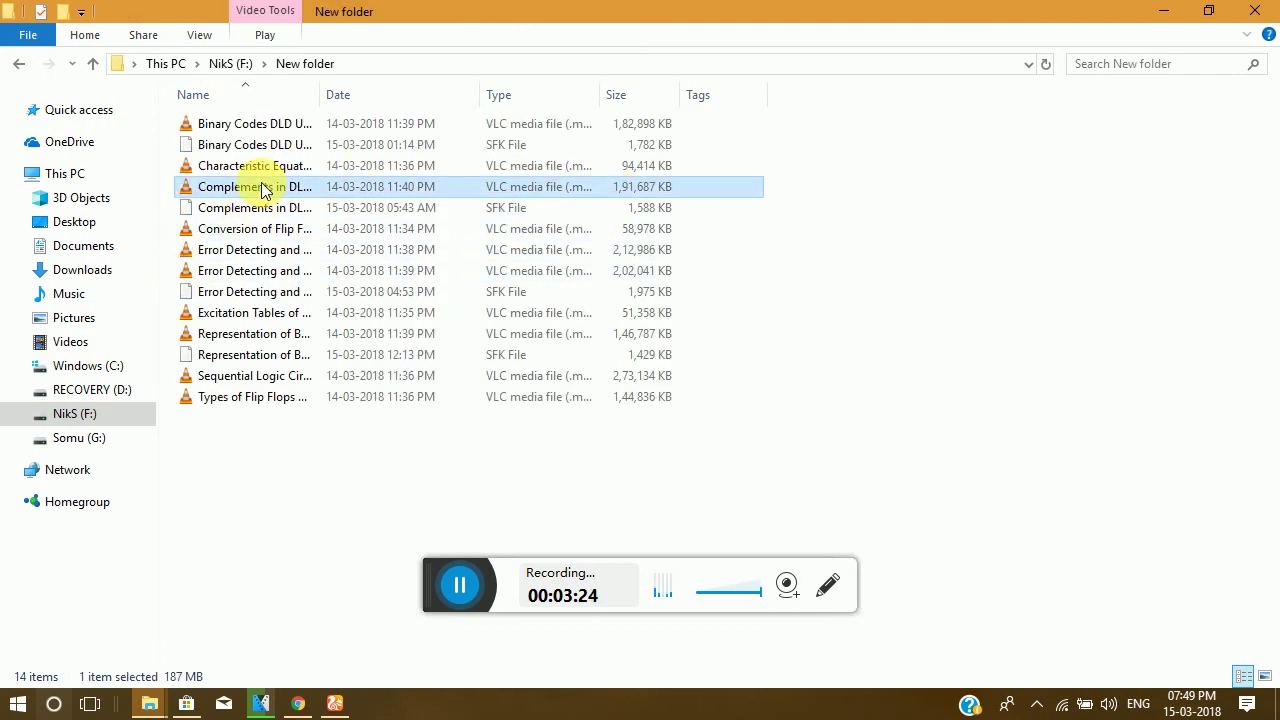
- Inspect the file properties of Complements -DLD Unit 1 Topic-1 Fully Explained in Documents and close them without changes
{"action": "left_click", "coordinate": [115, 248]}
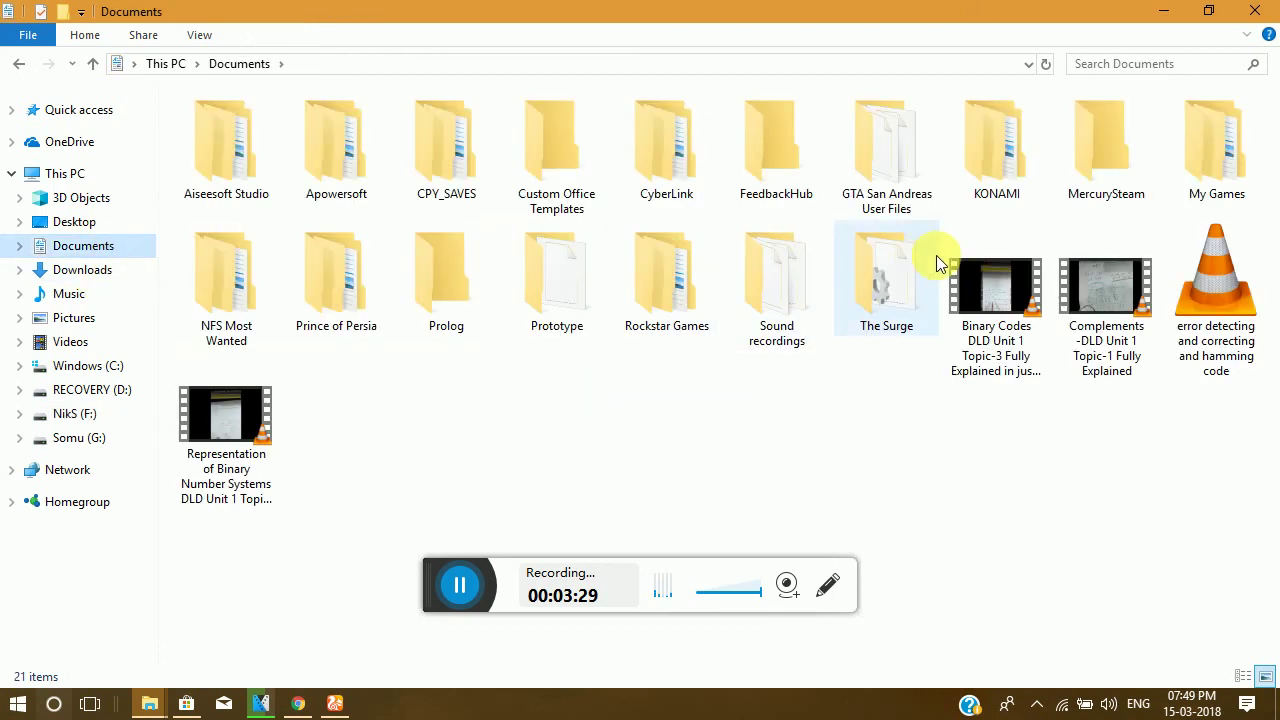
{"action": "left_click", "coordinate": [1092, 340]}
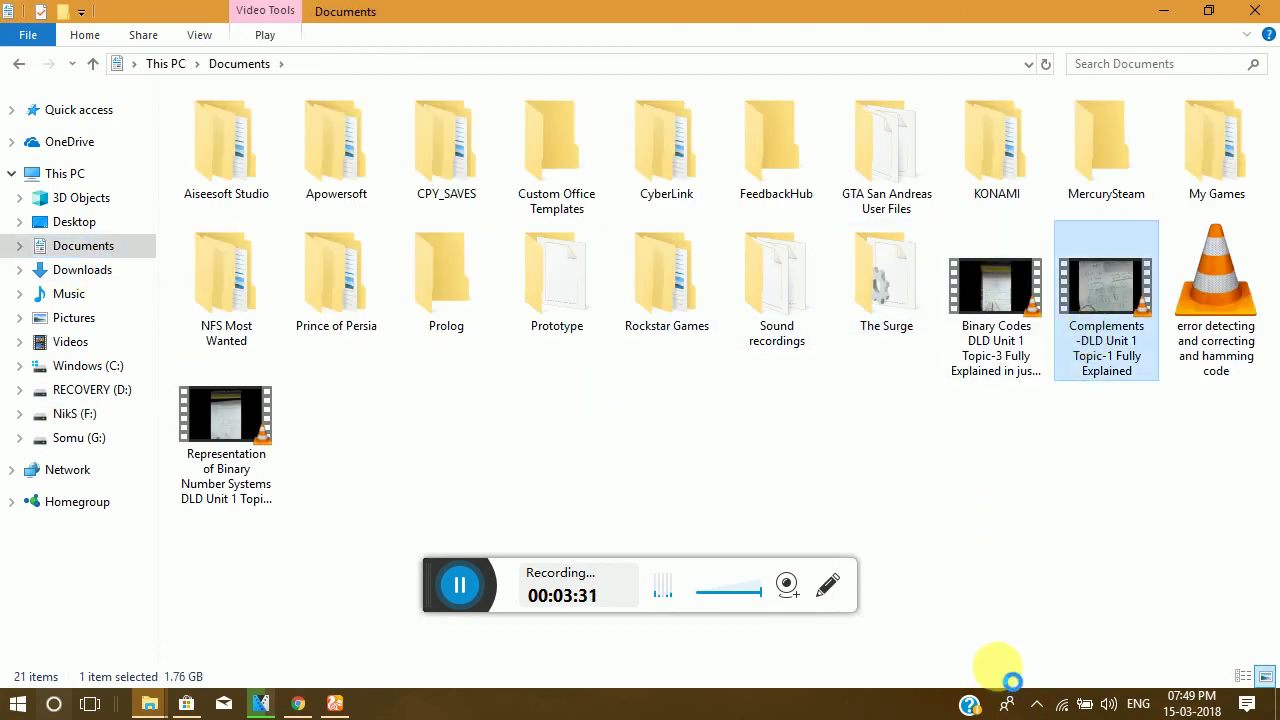
{"action": "key", "text": "Menu"}
{"action": "left_click", "coordinate": [865, 674]}
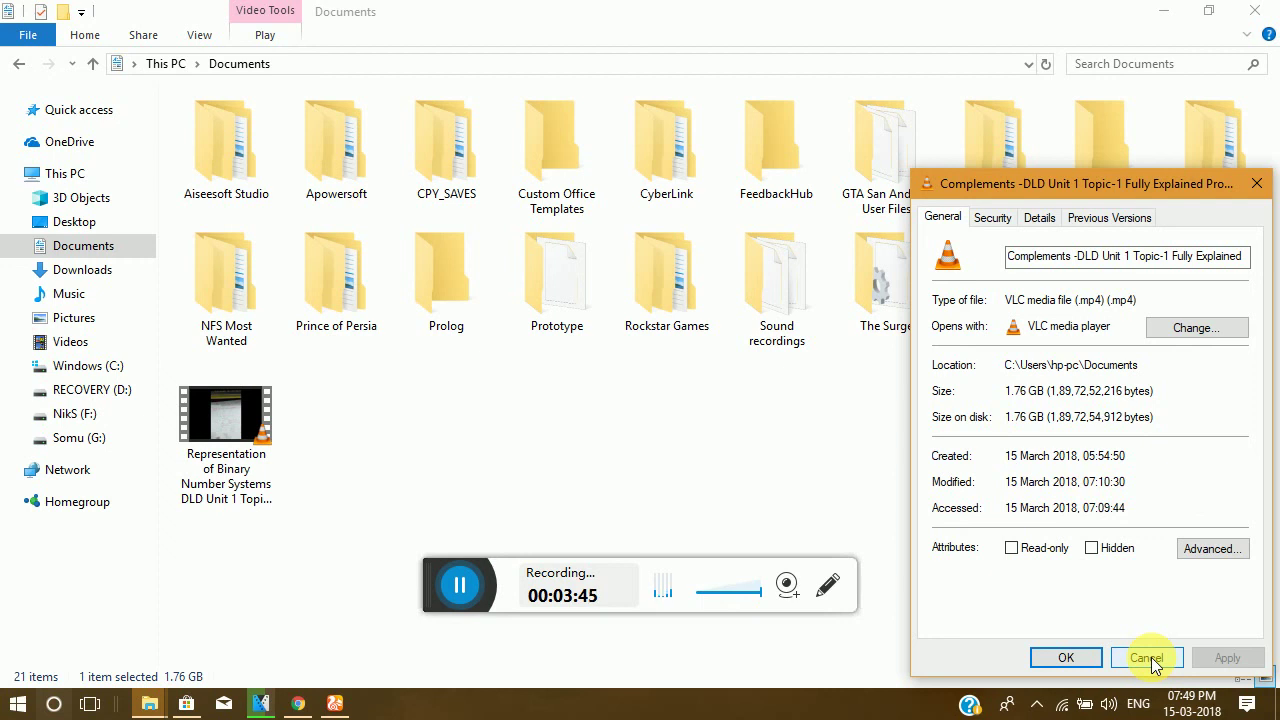
{"action": "left_click", "coordinate": [1151, 657]}
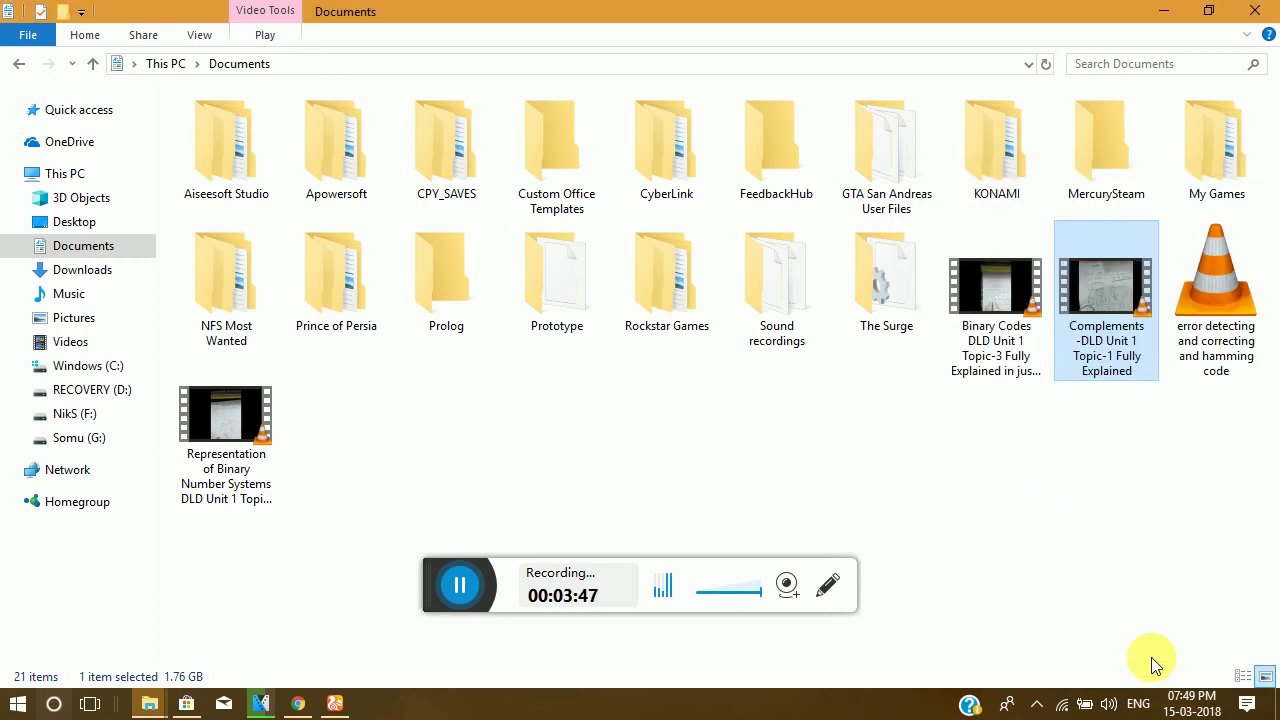
- Switch to Chrome and open the YouTube edit page for Binary Codes in IT/ CS / DLD Unit 1 Topic 3 Fully Explained
{"action": "left_click", "coordinate": [297, 703]}
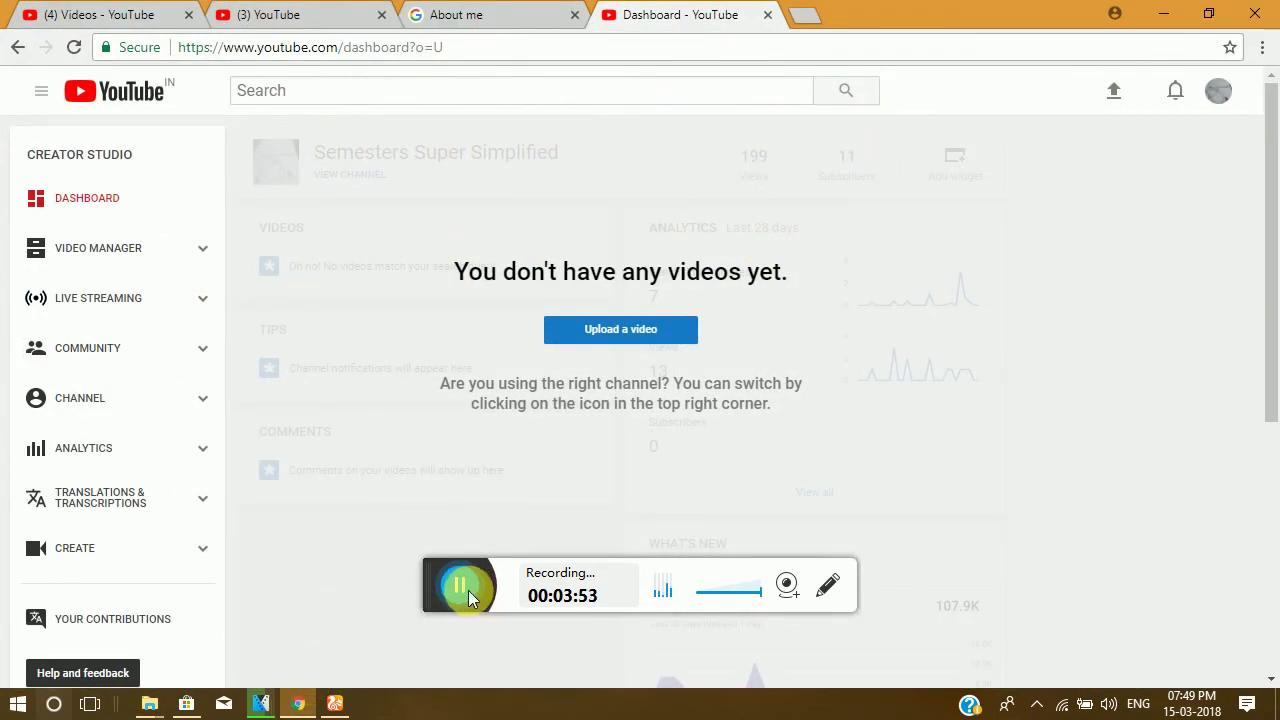
{"action": "left_click", "coordinate": [270, 10]}
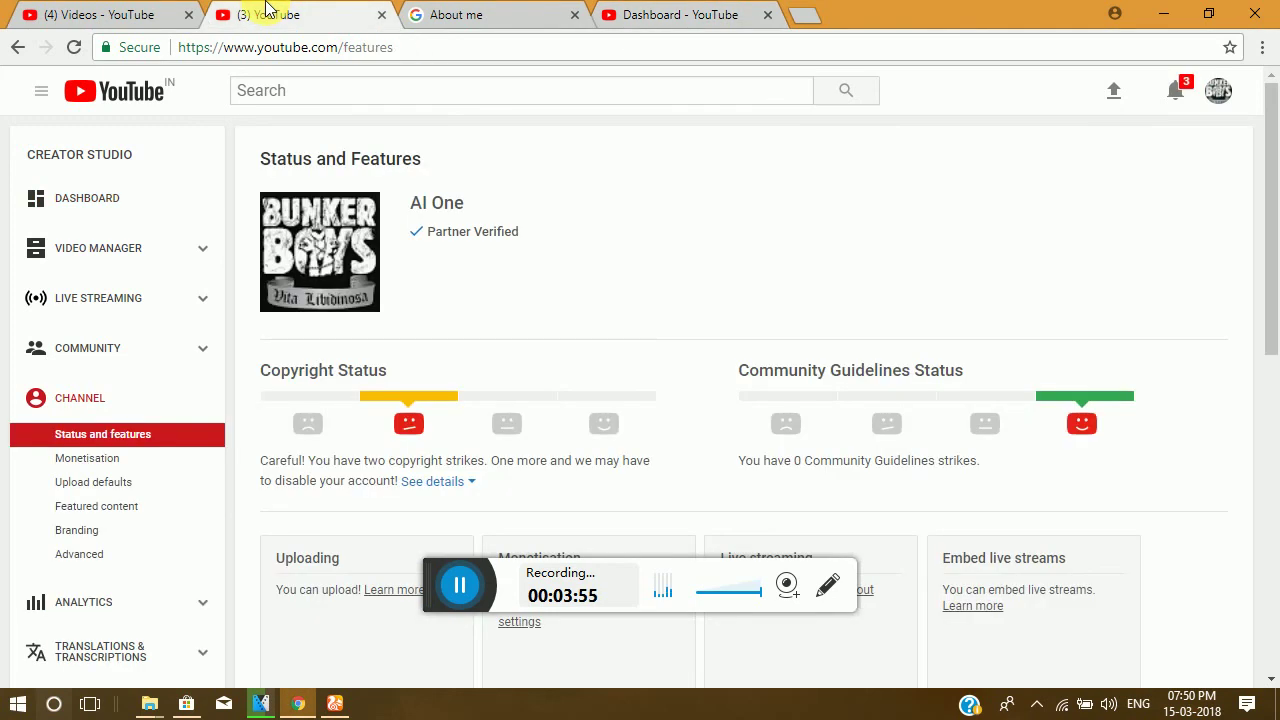
{"action": "left_click", "coordinate": [70, 10]}
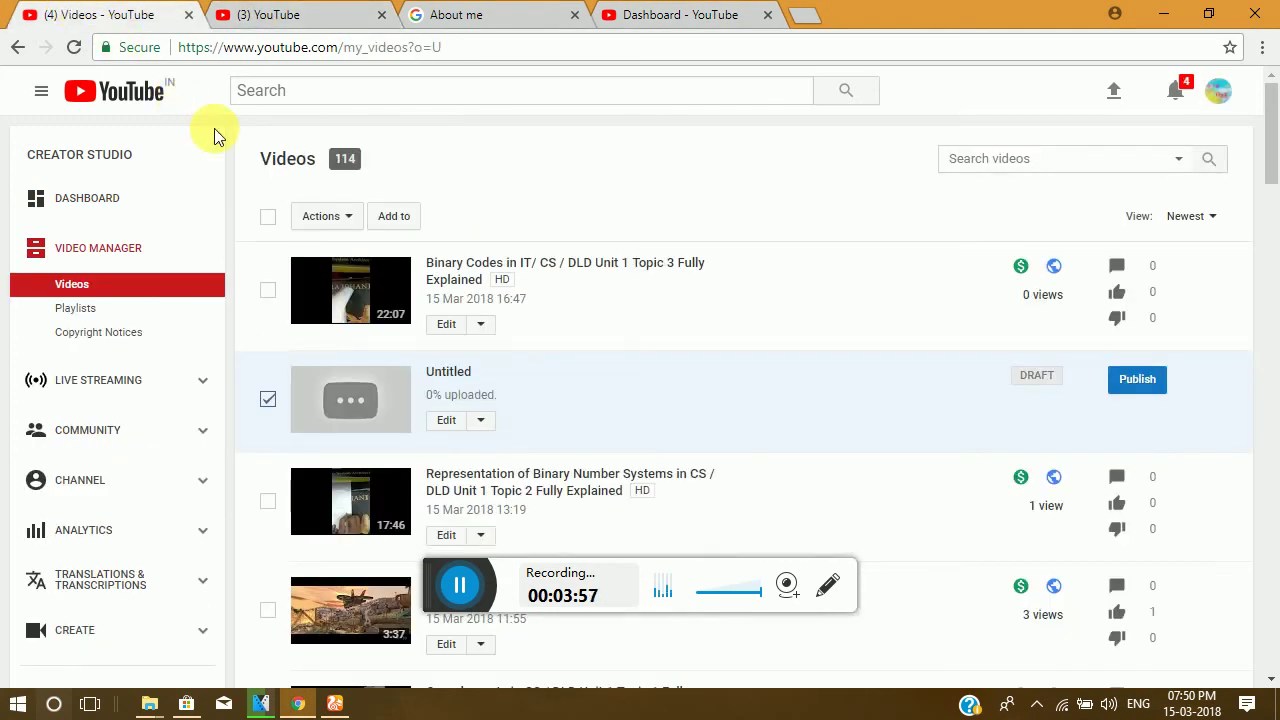
{"action": "left_click", "coordinate": [446, 326]}
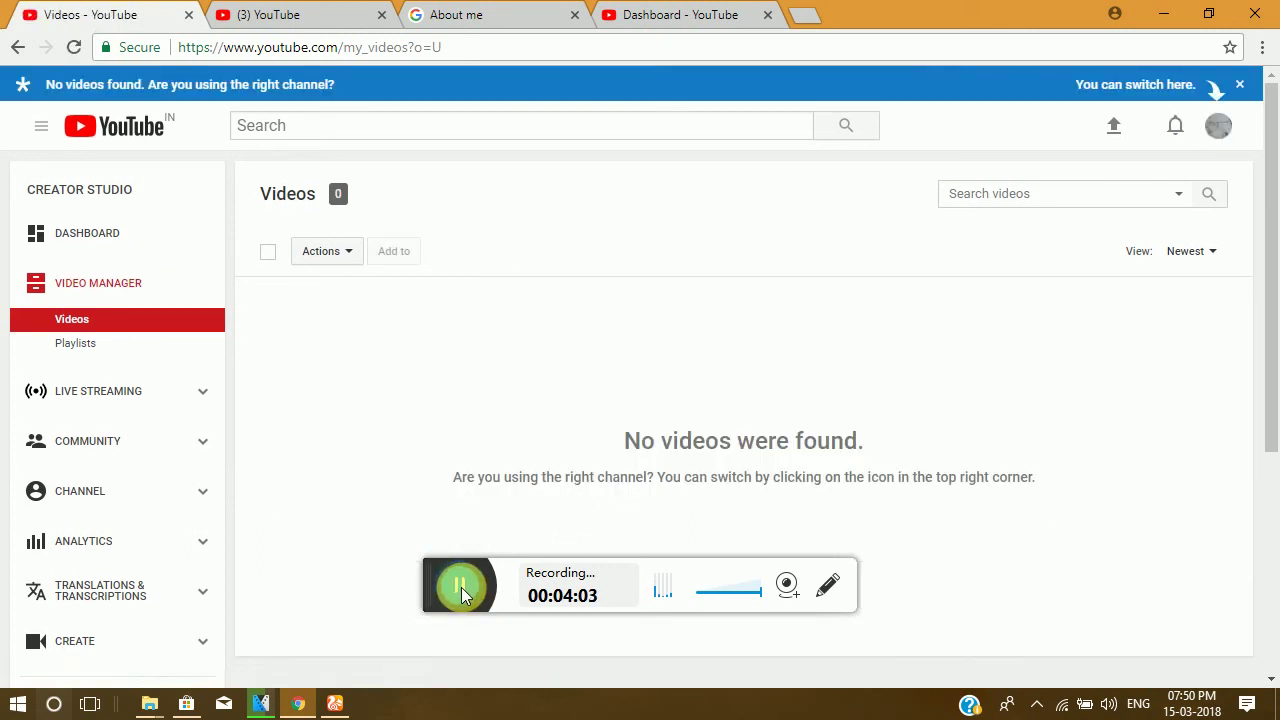
{"action": "left_click", "coordinate": [464, 591]}
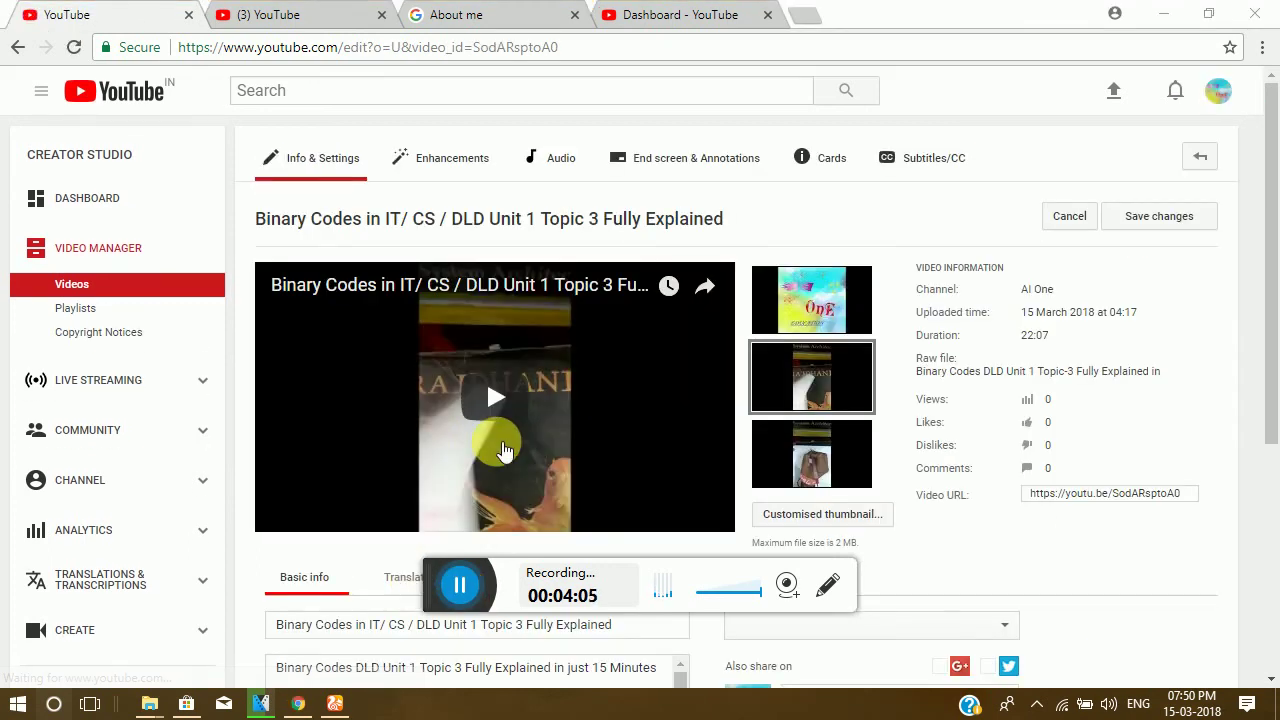
- Choose the third suggested thumbnail for the Binary Codes video
{"action": "scroll", "coordinate": [505, 452], "scroll_direction": "down", "scroll_amount": 1}
{"action": "scroll", "coordinate": [505, 450], "scroll_direction": "down", "scroll_amount": 2}
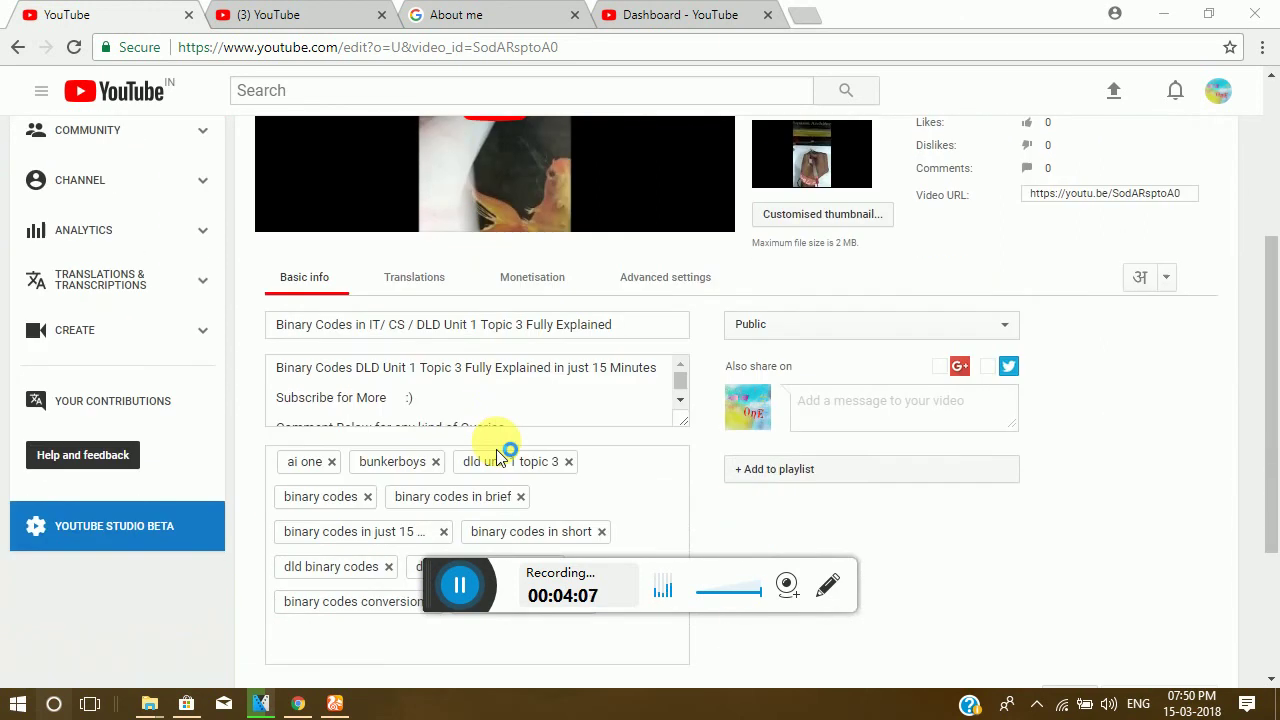
{"action": "scroll", "coordinate": [498, 445], "scroll_direction": "up", "scroll_amount": 1}
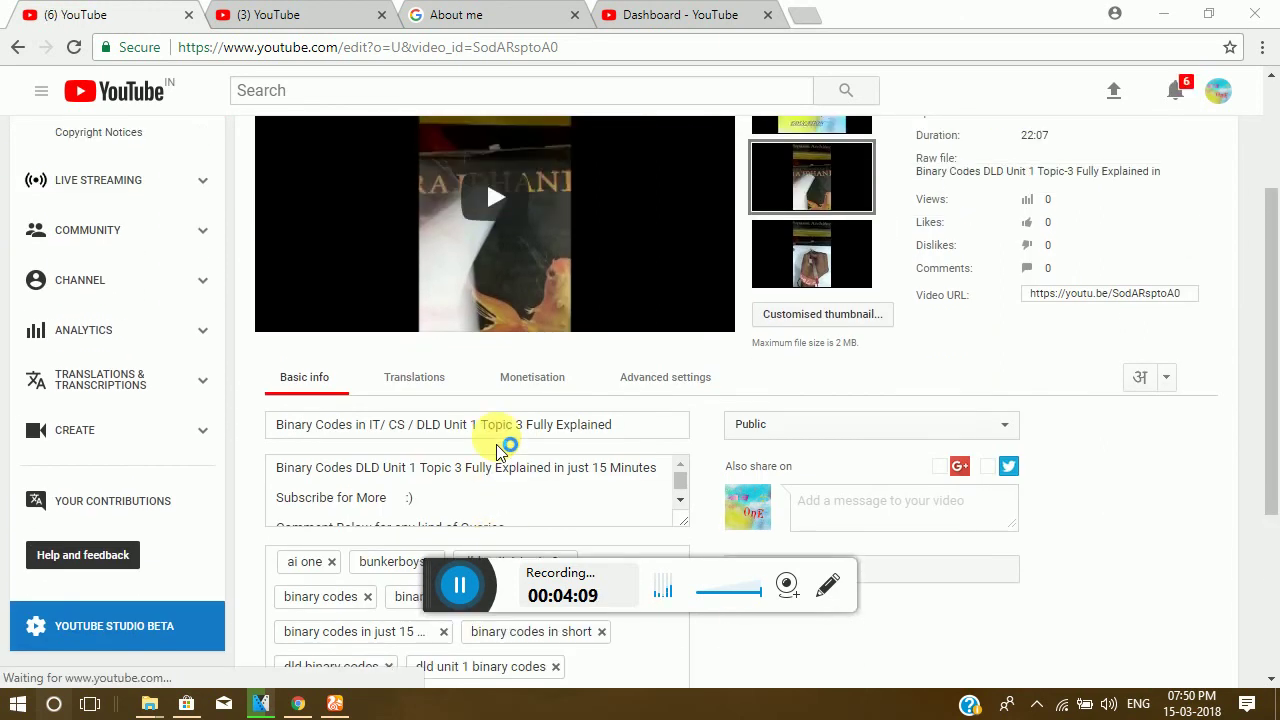
{"action": "left_click", "coordinate": [811, 255]}
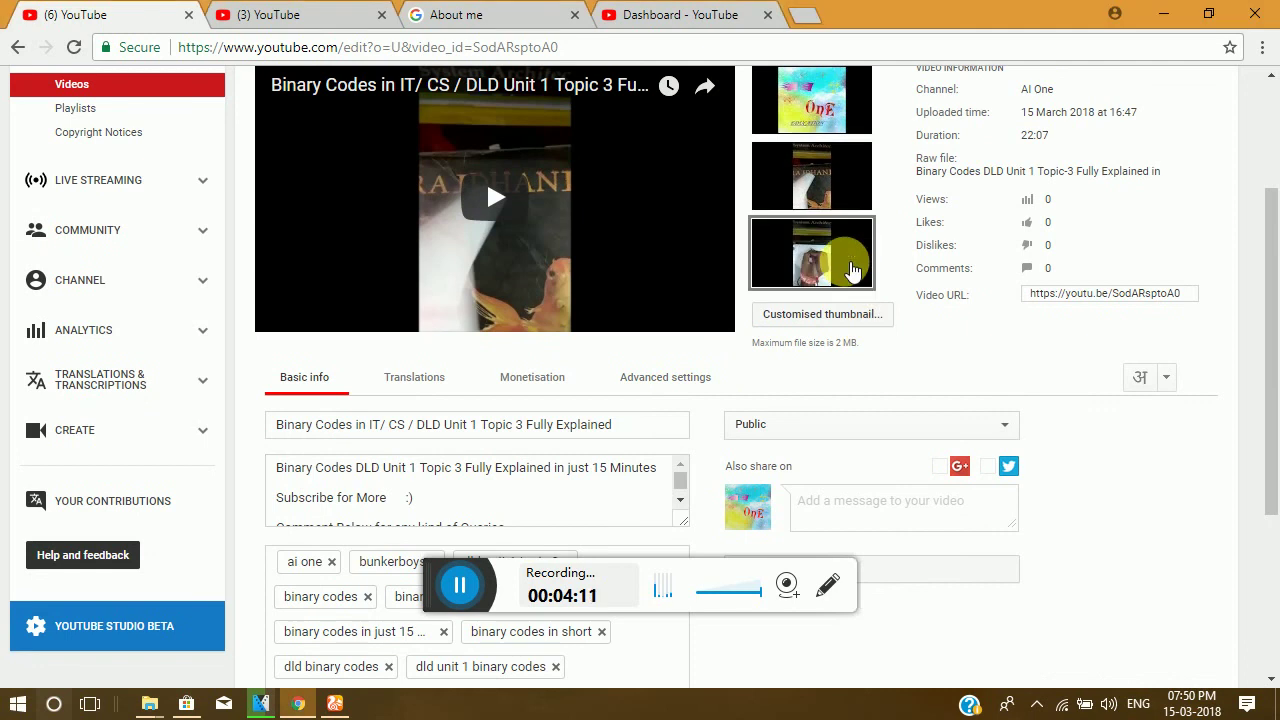
- Highlight the Important Copyright Notice in the video's description and read through its explanation of the re-upload from the other channel
{"action": "scroll", "coordinate": [330, 420], "scroll_direction": "down", "scroll_amount": 2}
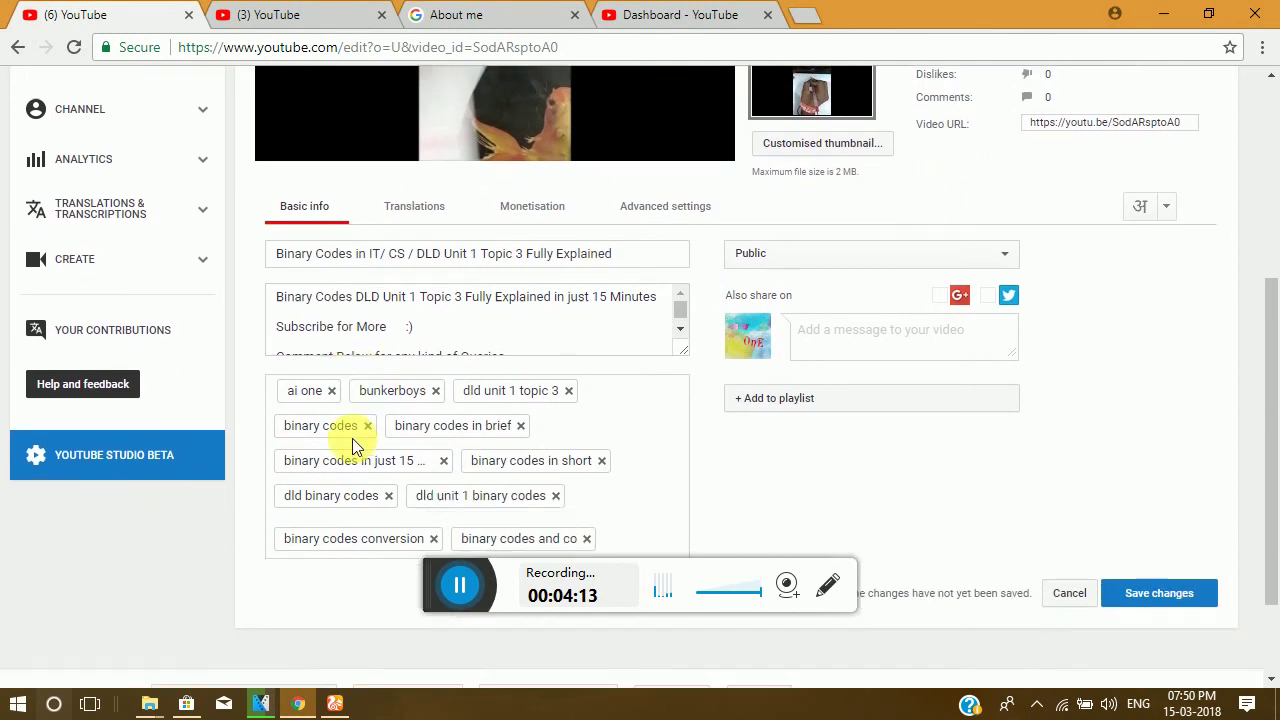
{"action": "left_click", "coordinate": [531, 306]}
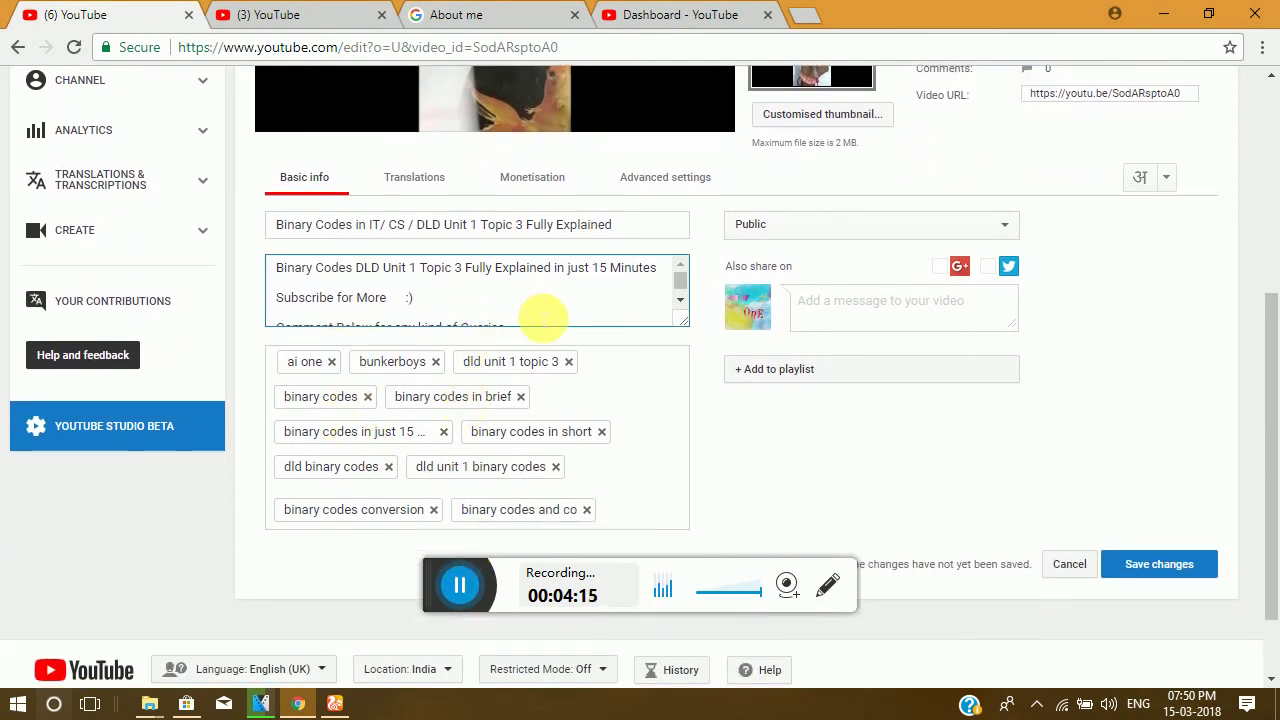
{"action": "key", "text": "ctrl+v"}
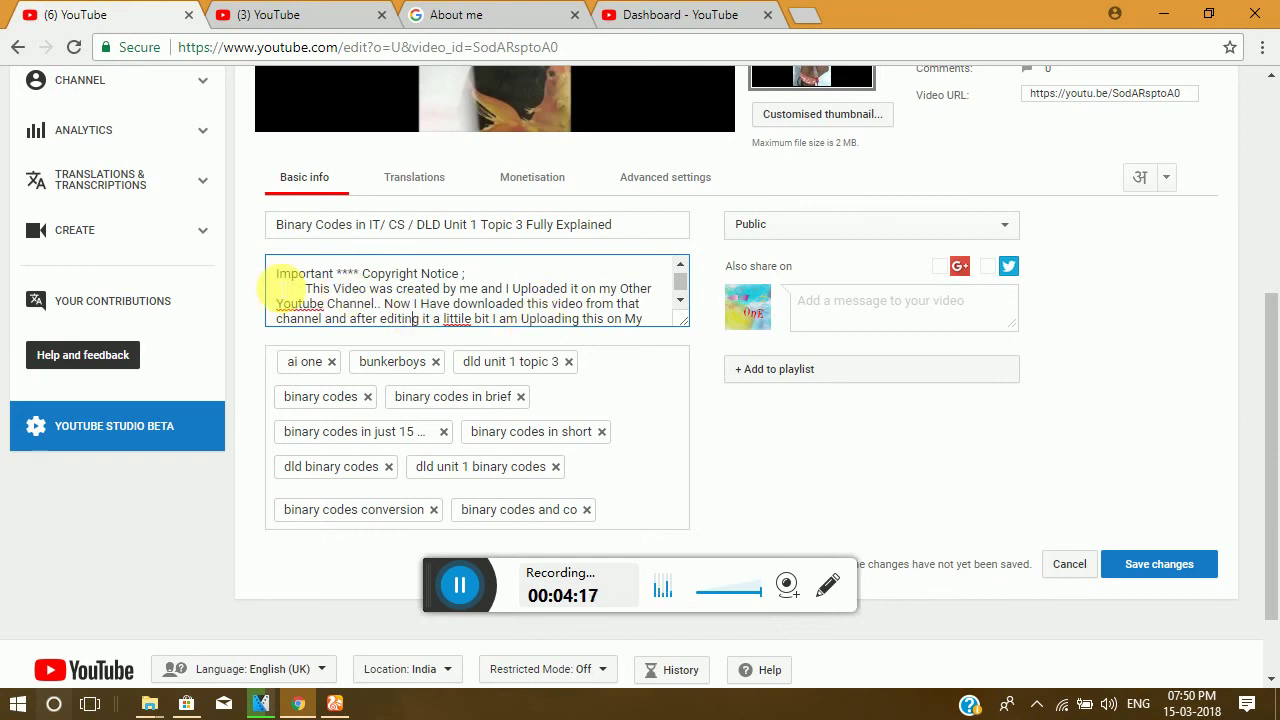
{"action": "left_click_drag", "start_coordinate": [276, 273], "coordinate": [727, 421]}
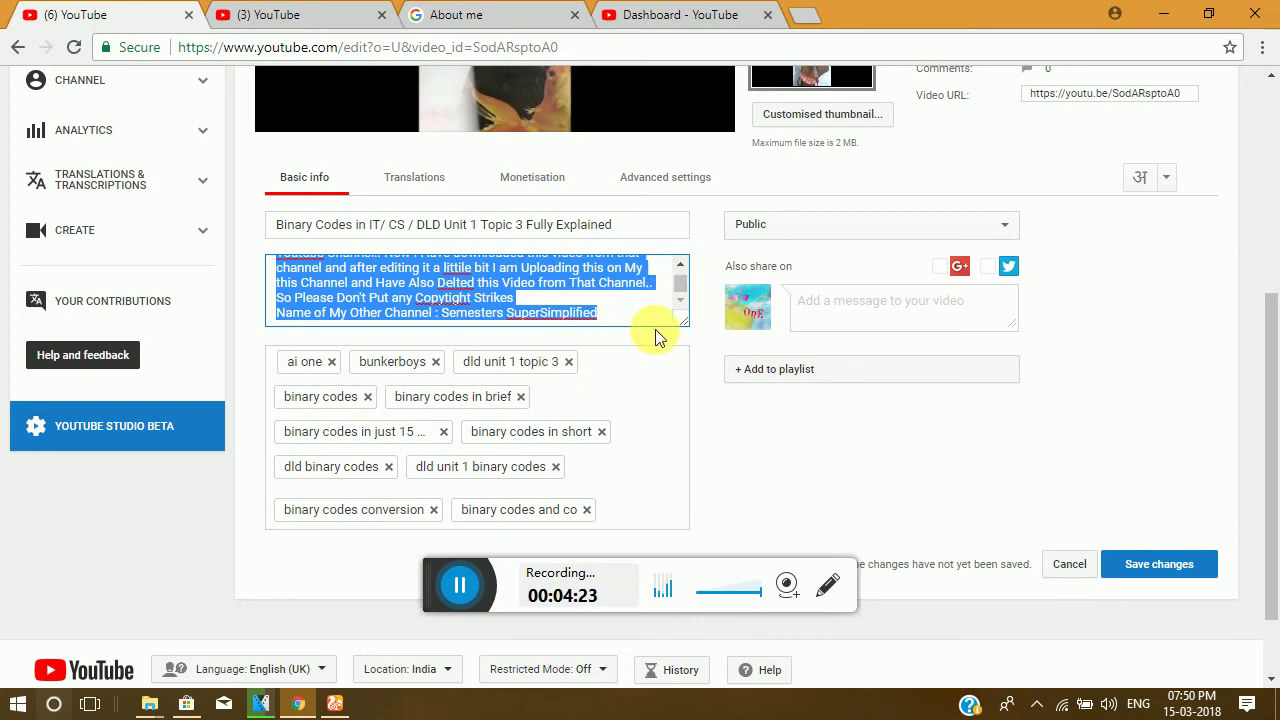
{"action": "scroll", "coordinate": [674, 317], "scroll_direction": "up", "scroll_amount": 3}
{"action": "left_click", "coordinate": [587, 320]}
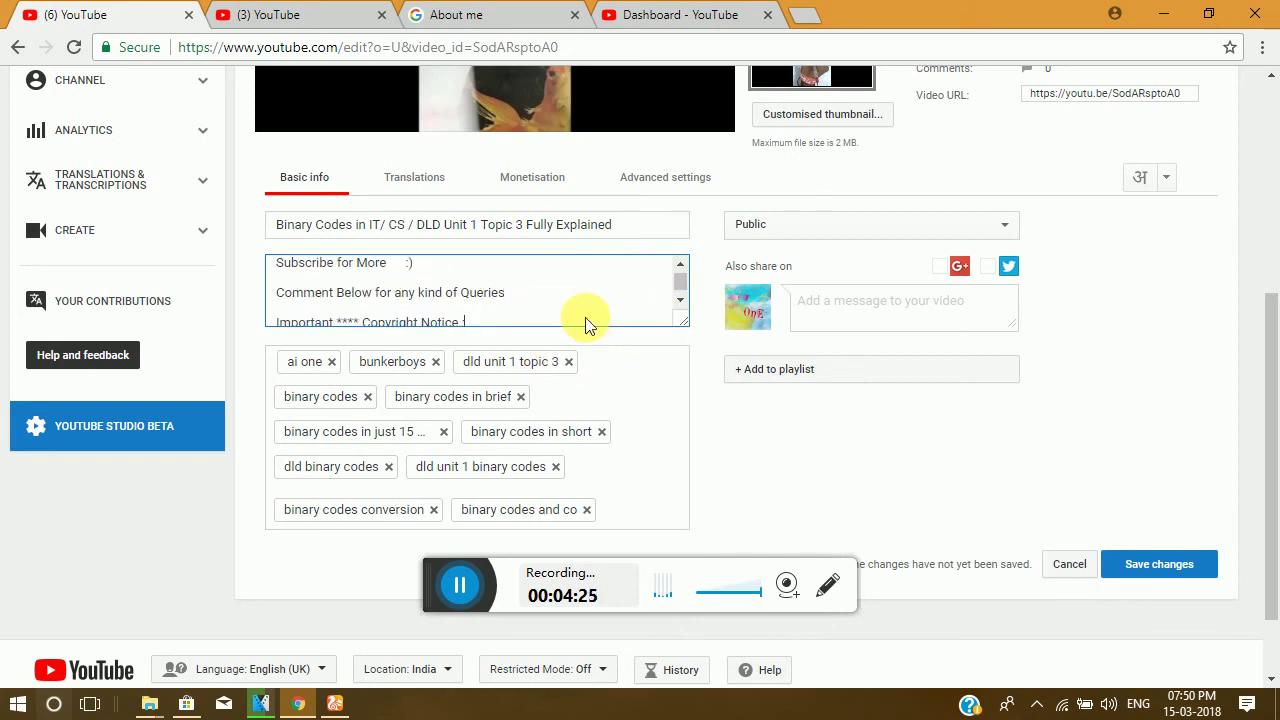
{"action": "scroll", "coordinate": [570, 322], "scroll_direction": "down", "scroll_amount": 1}
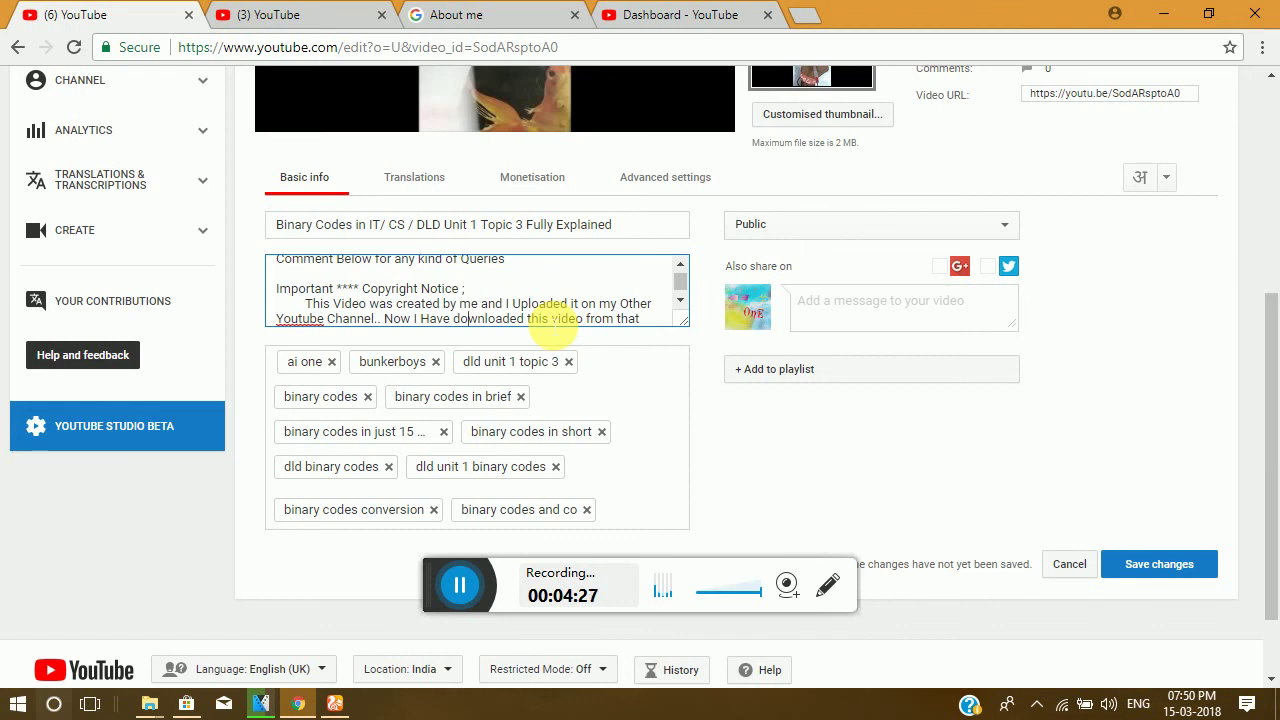
{"action": "scroll", "coordinate": [560, 322], "scroll_direction": "down", "scroll_amount": 1}
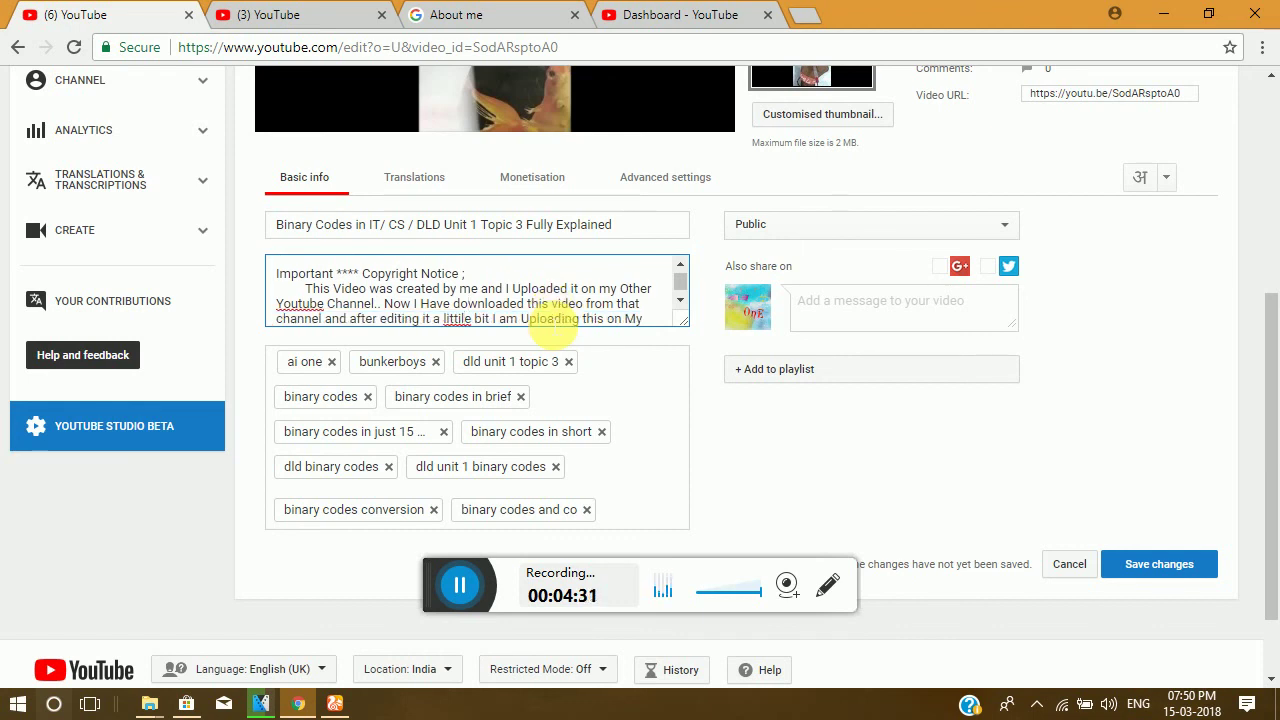
{"action": "scroll", "coordinate": [556, 324], "scroll_direction": "down", "scroll_amount": 1}
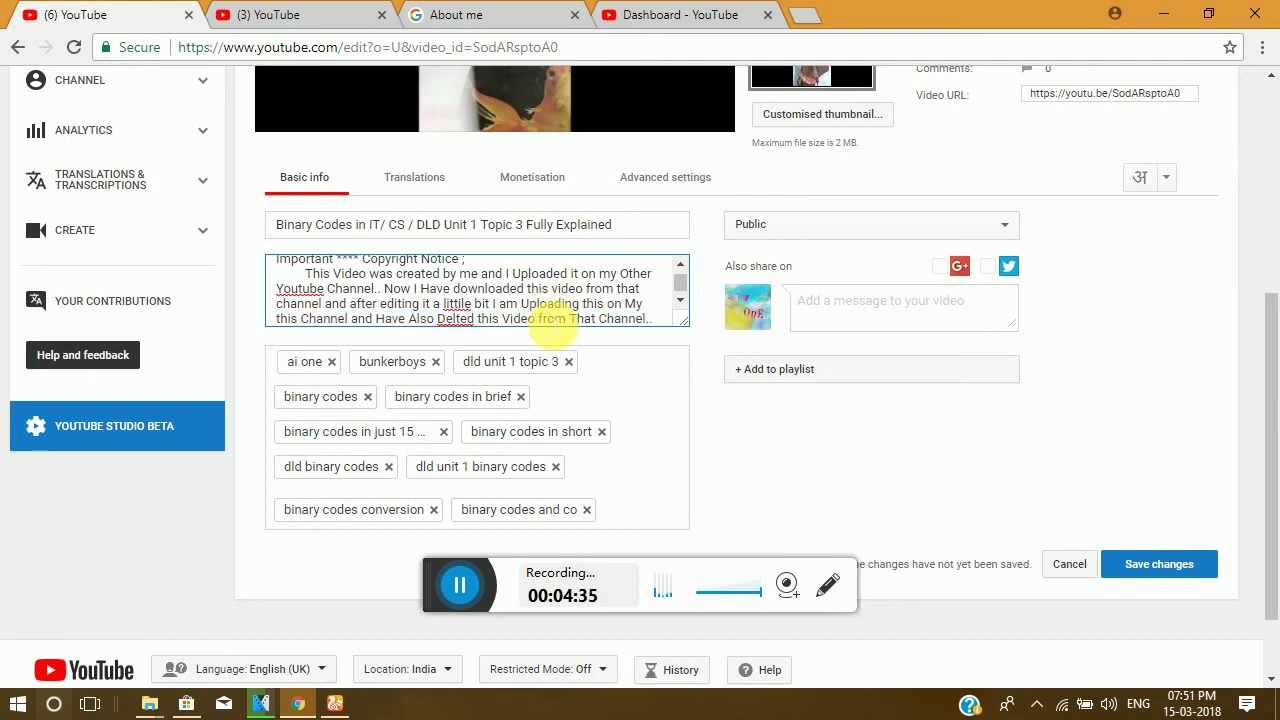
{"action": "key", "text": "Down"}
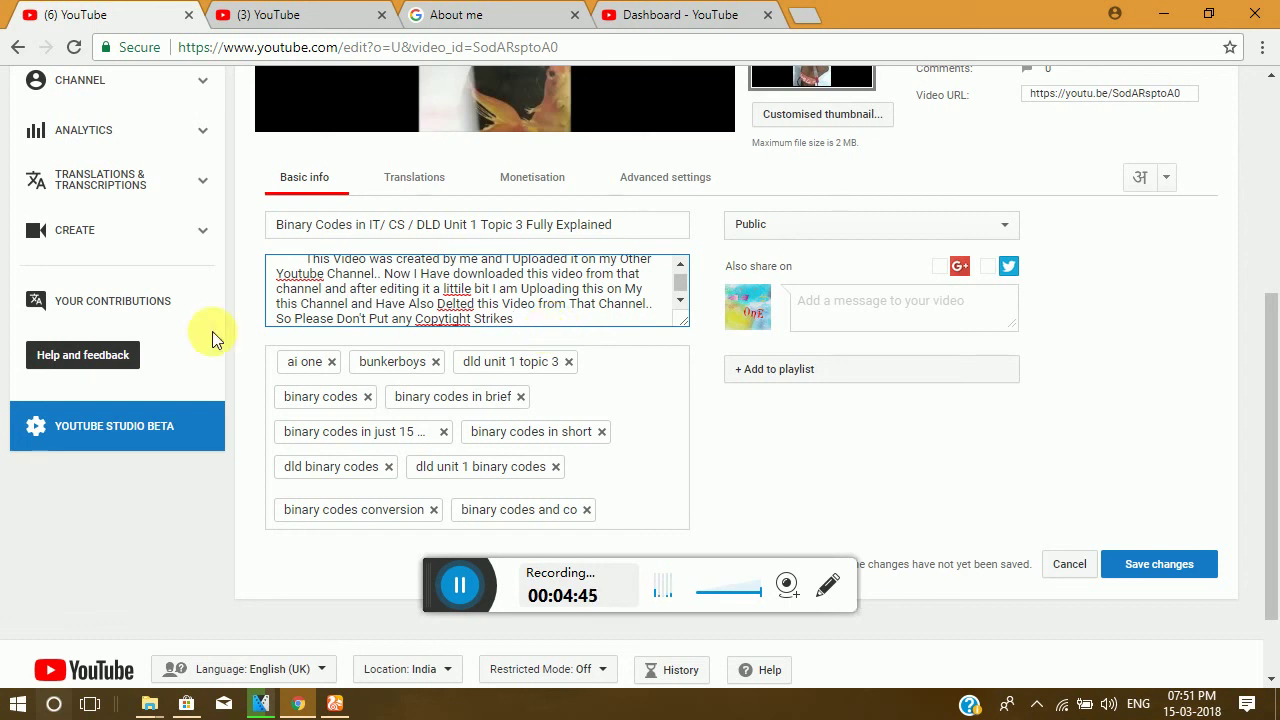
{"action": "left_click", "coordinate": [460, 585]}
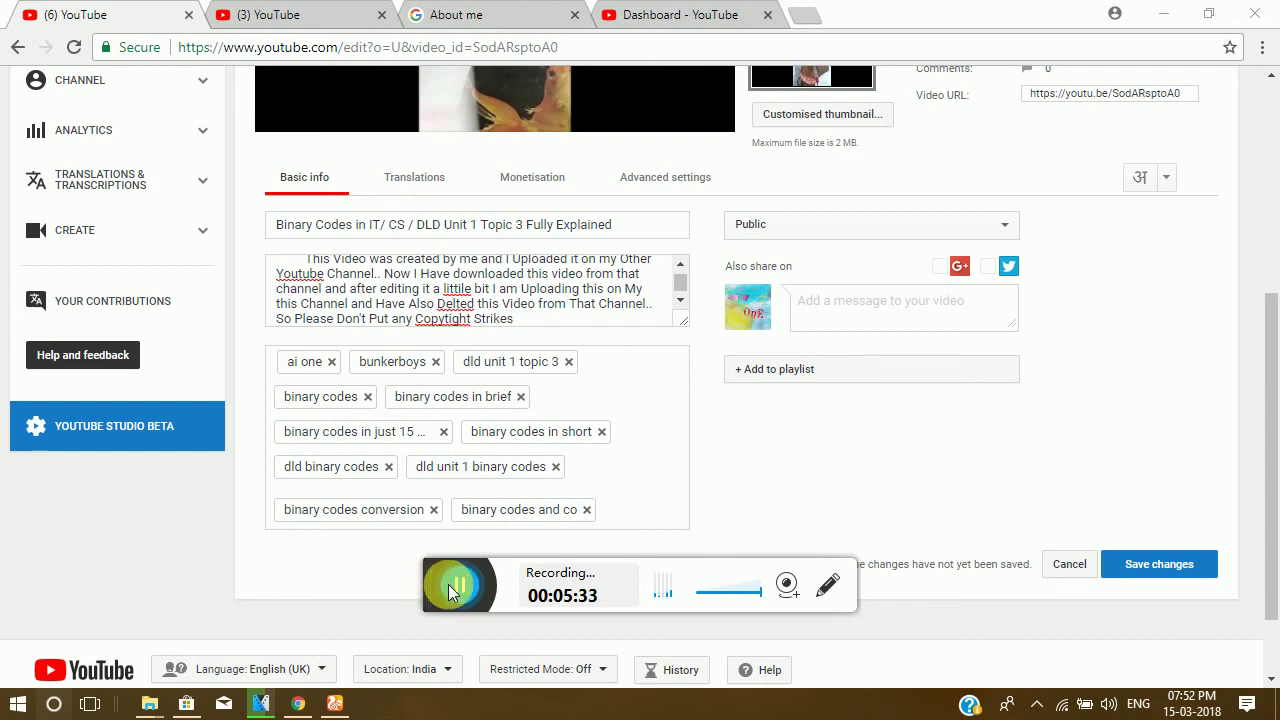
{"action": "left_click", "coordinate": [448, 584]}
{"action": "key", "text": "alt+p"}
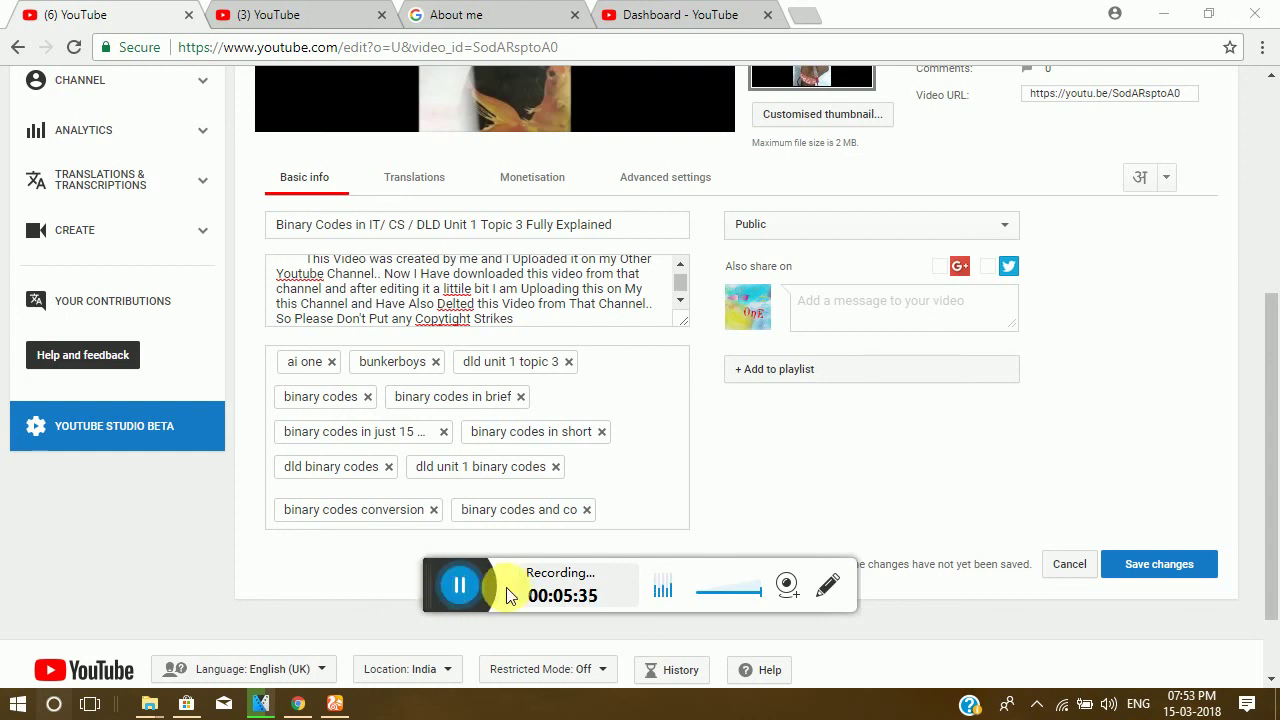